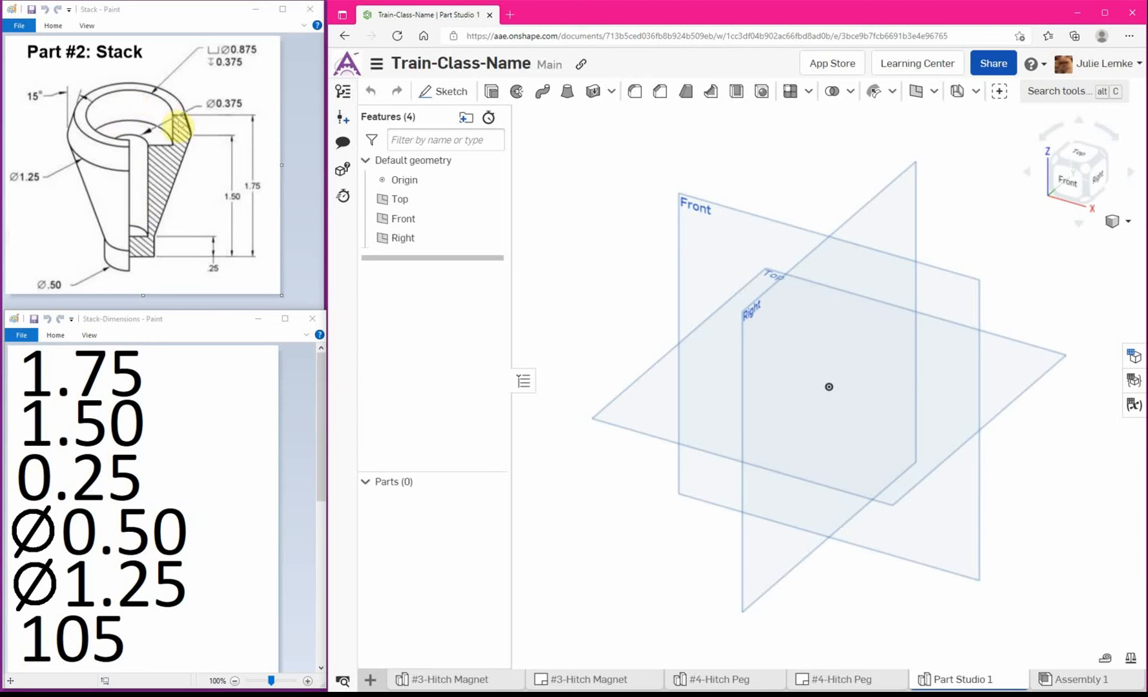
Step: Start a sketch on the Front plane and draw a vertical line about 2.25 in long upward from the origin
click(450, 92)
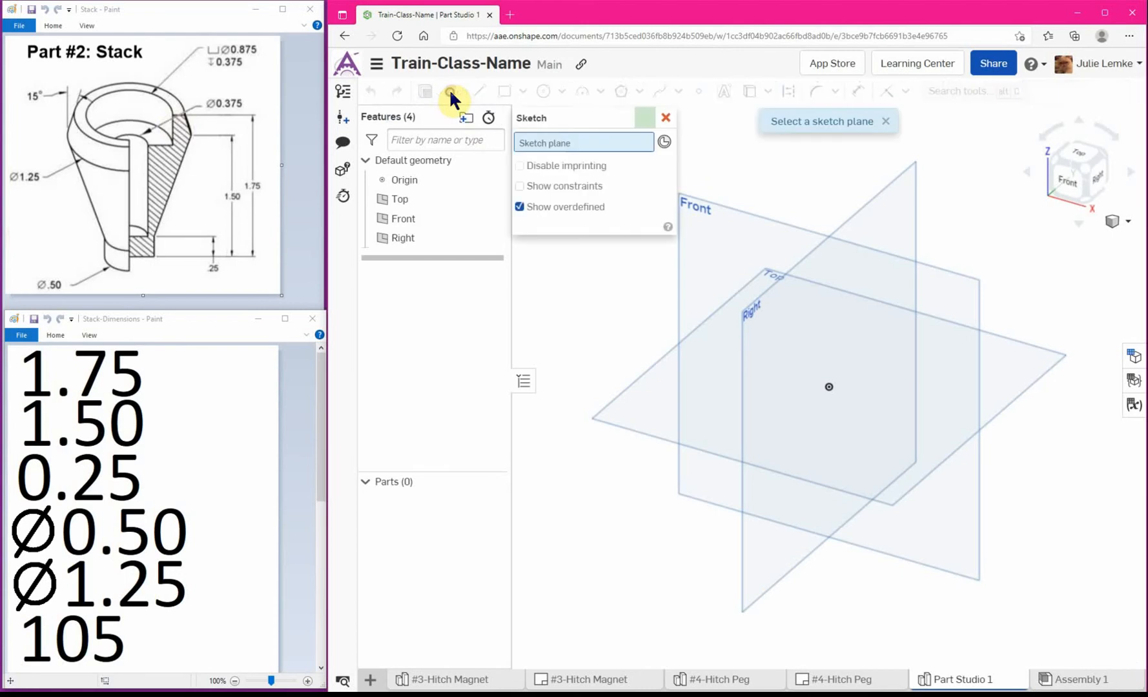
click(700, 213)
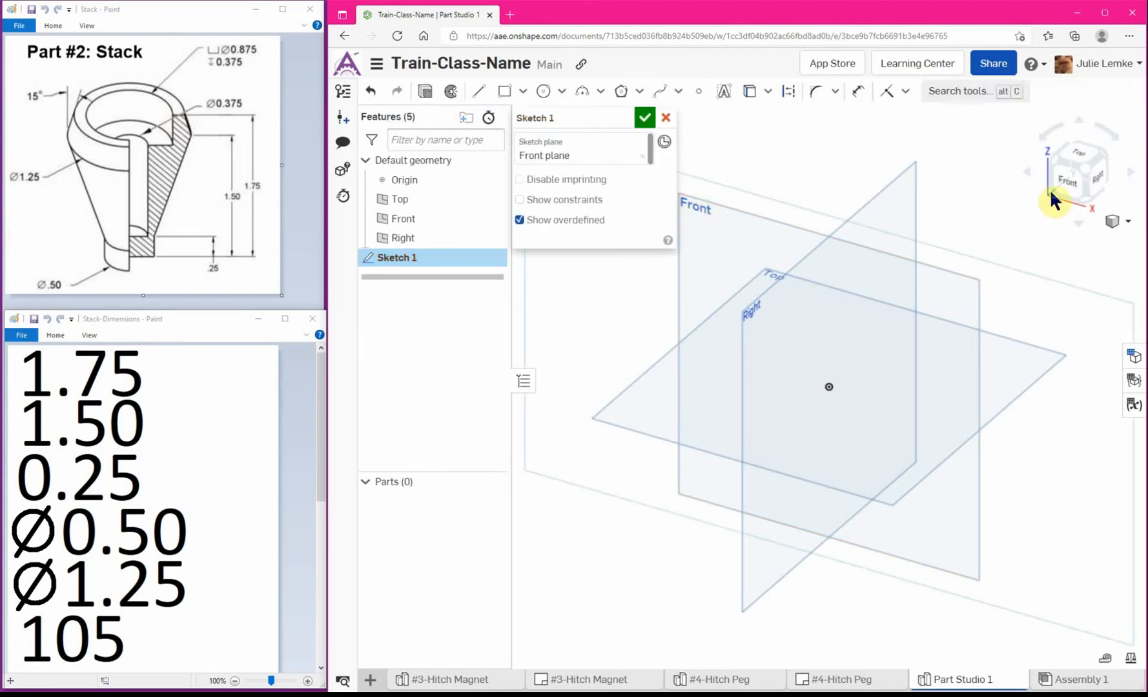
click(1071, 187)
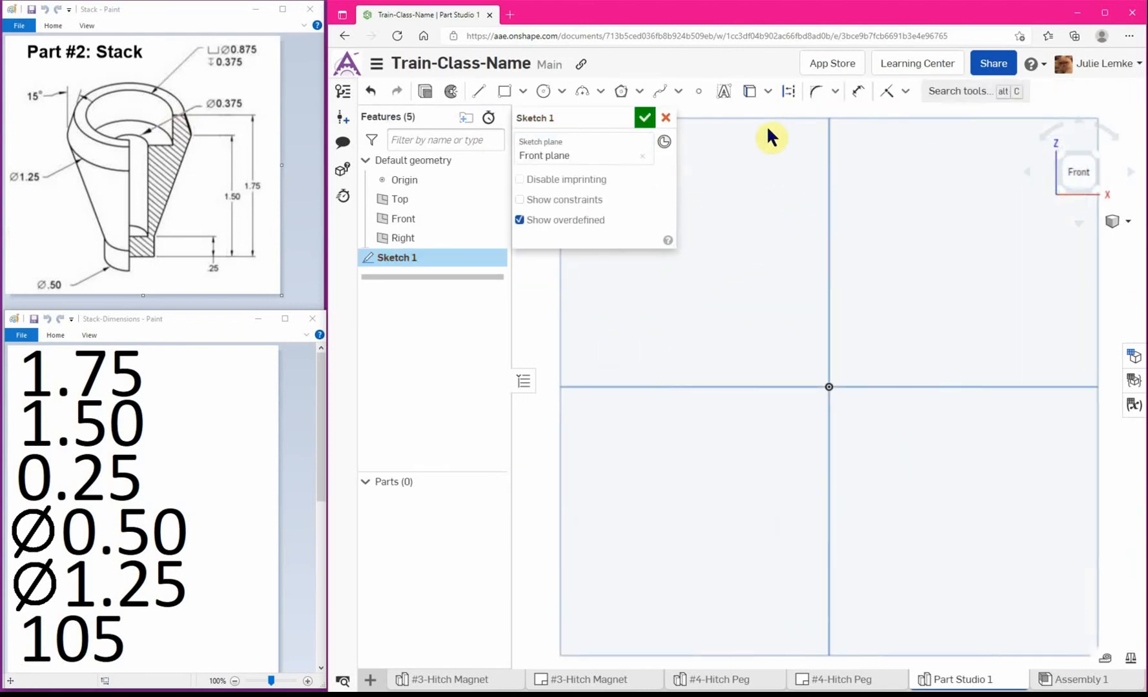
click(481, 93)
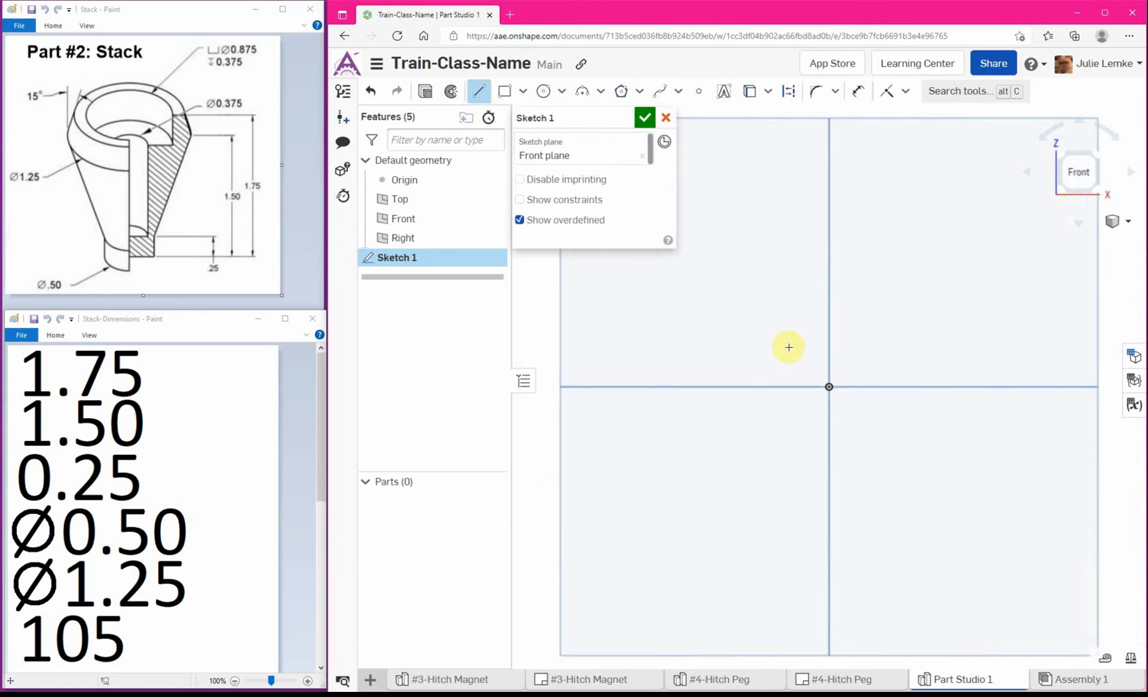
click(828, 386)
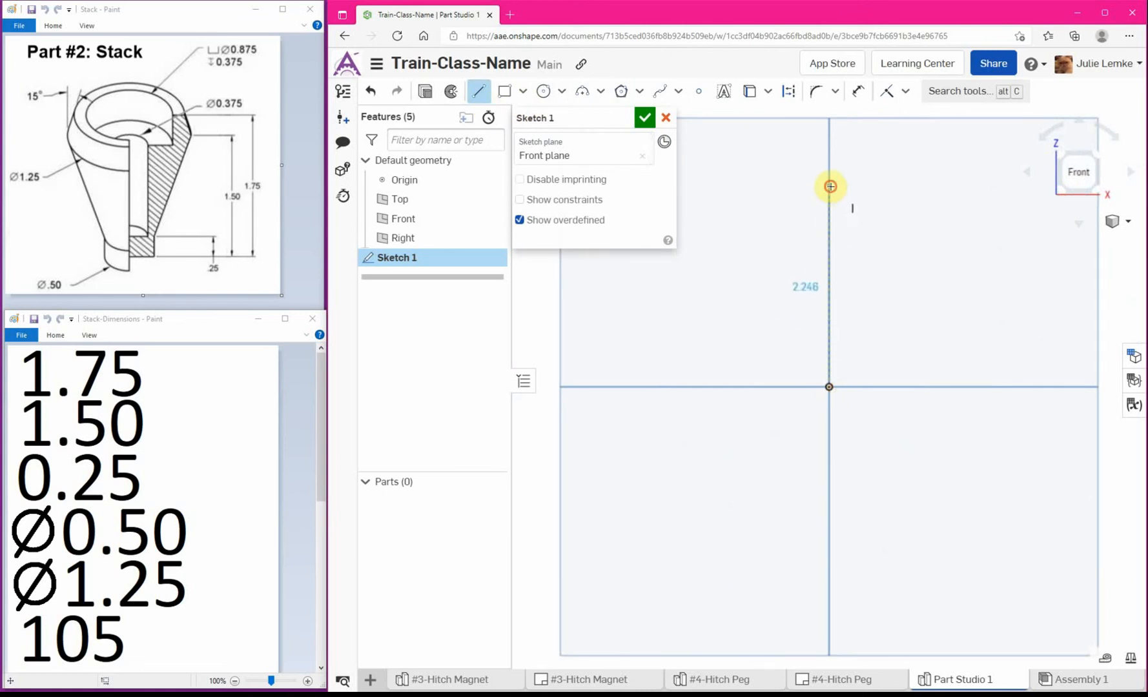
click(830, 186)
key(Escape)
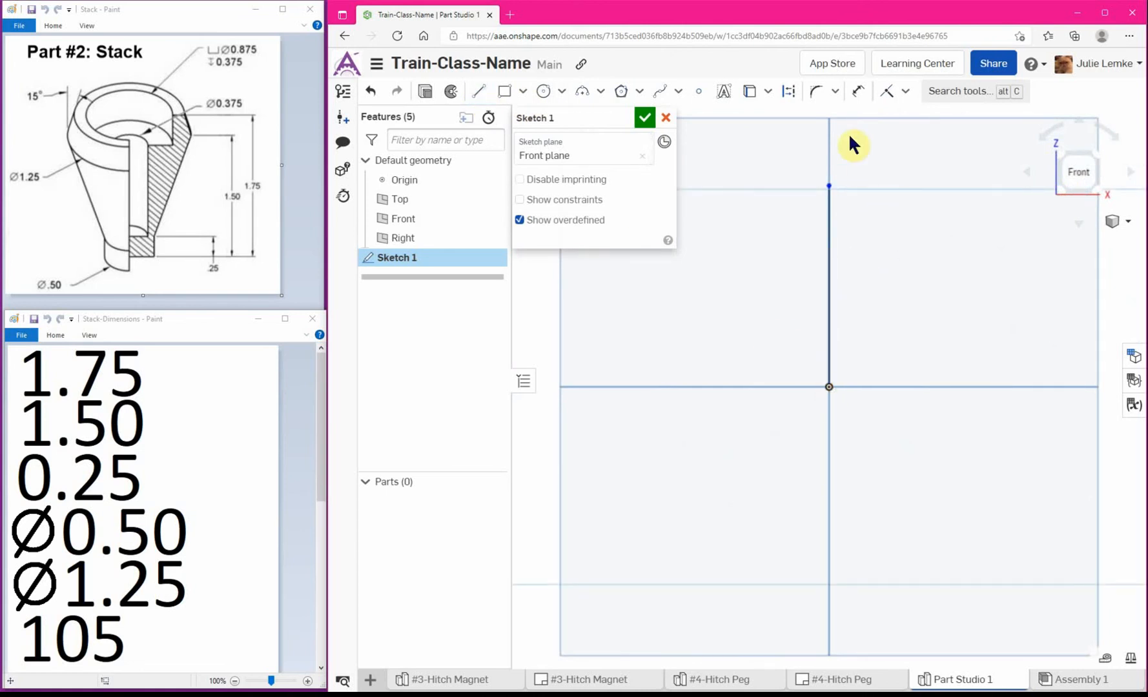
Step: Dimension the vertical line's length as 1.75 in
click(858, 91)
click(828, 261)
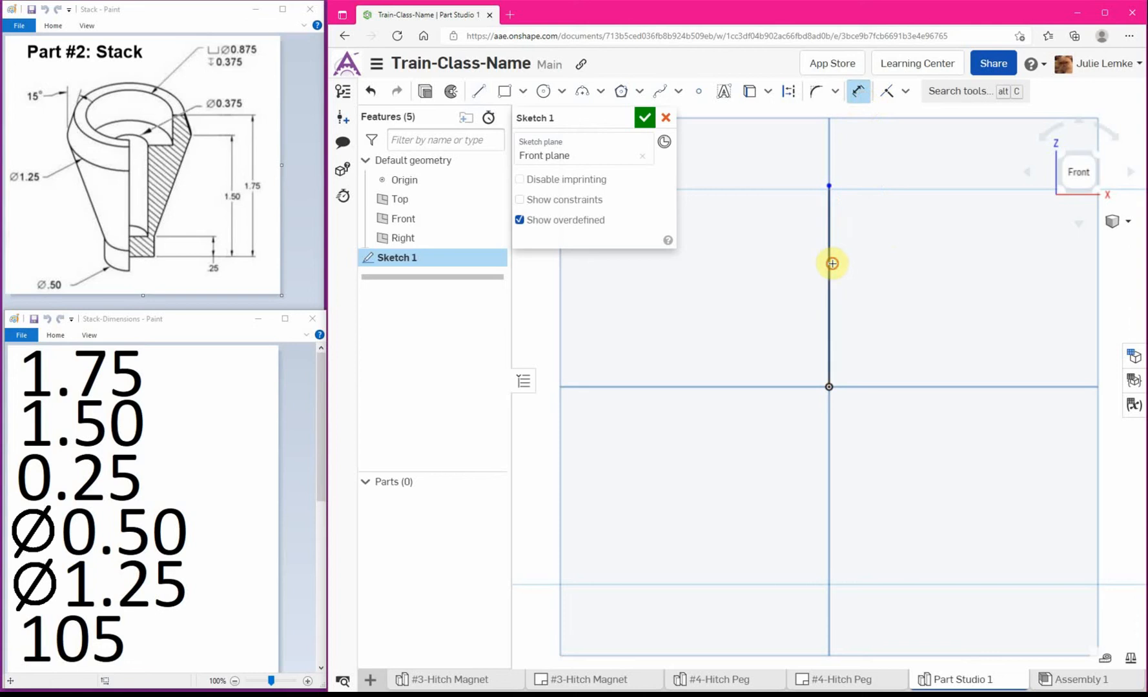
click(764, 286)
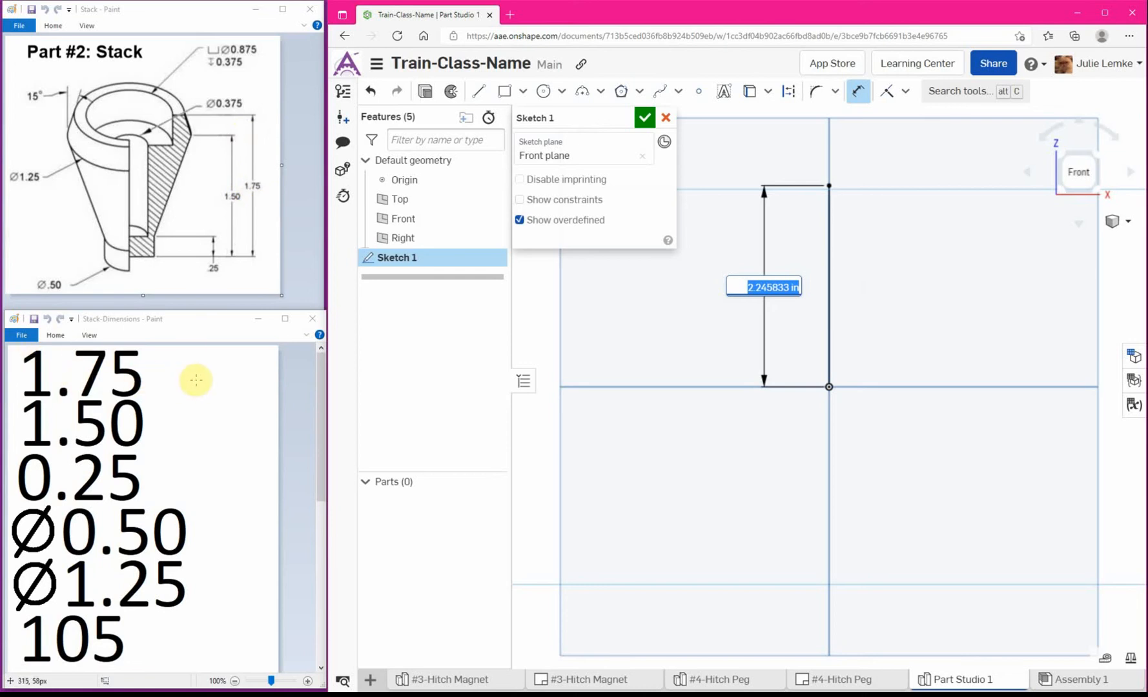
text(1)
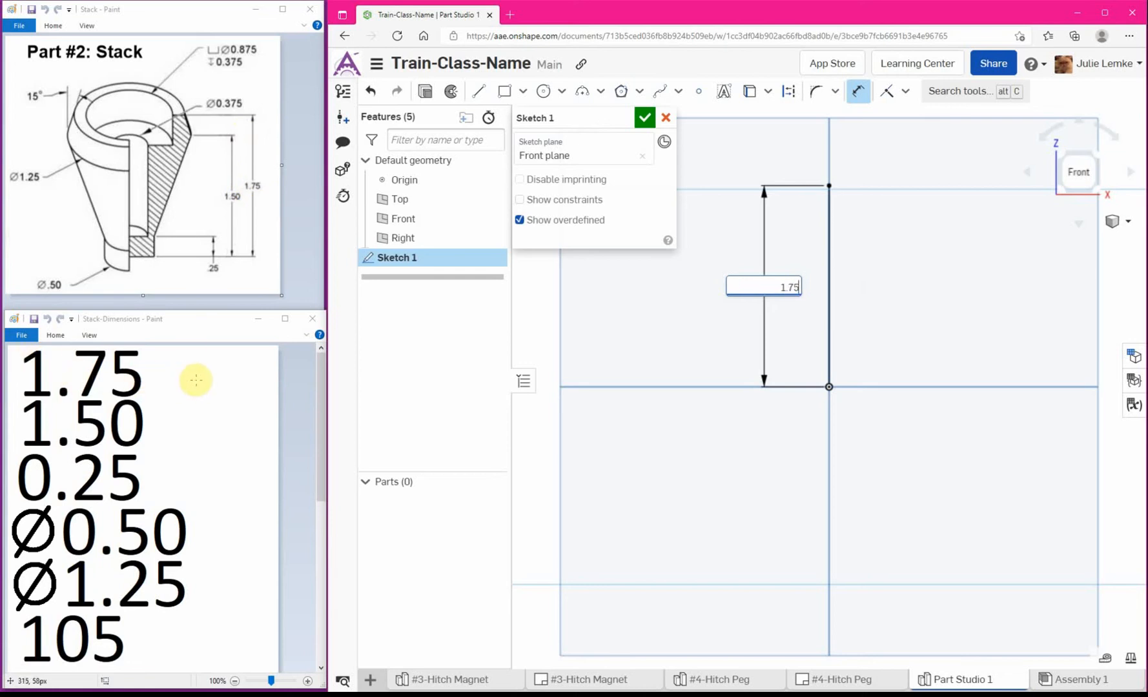
text(.75)
key(Return)
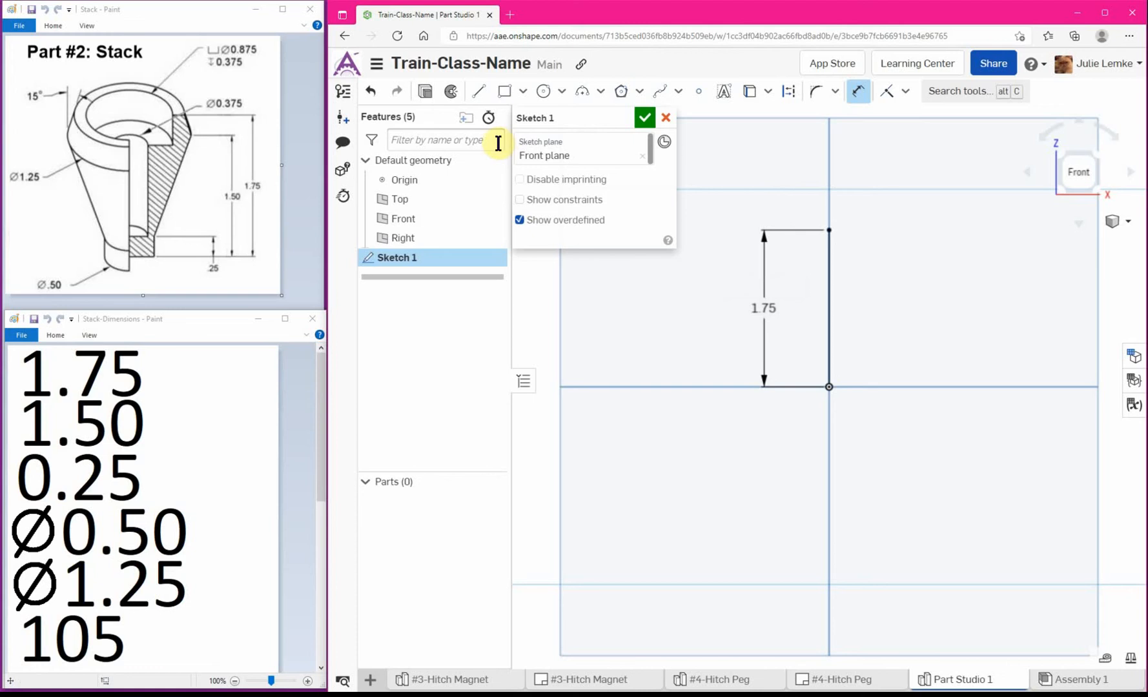
Step: Sketch the half-profile from the origin: about 0.31 in across, 0.41 in up, 1.25 in outward, 0.7 in inward, closing at the vertical line's upper end
click(480, 95)
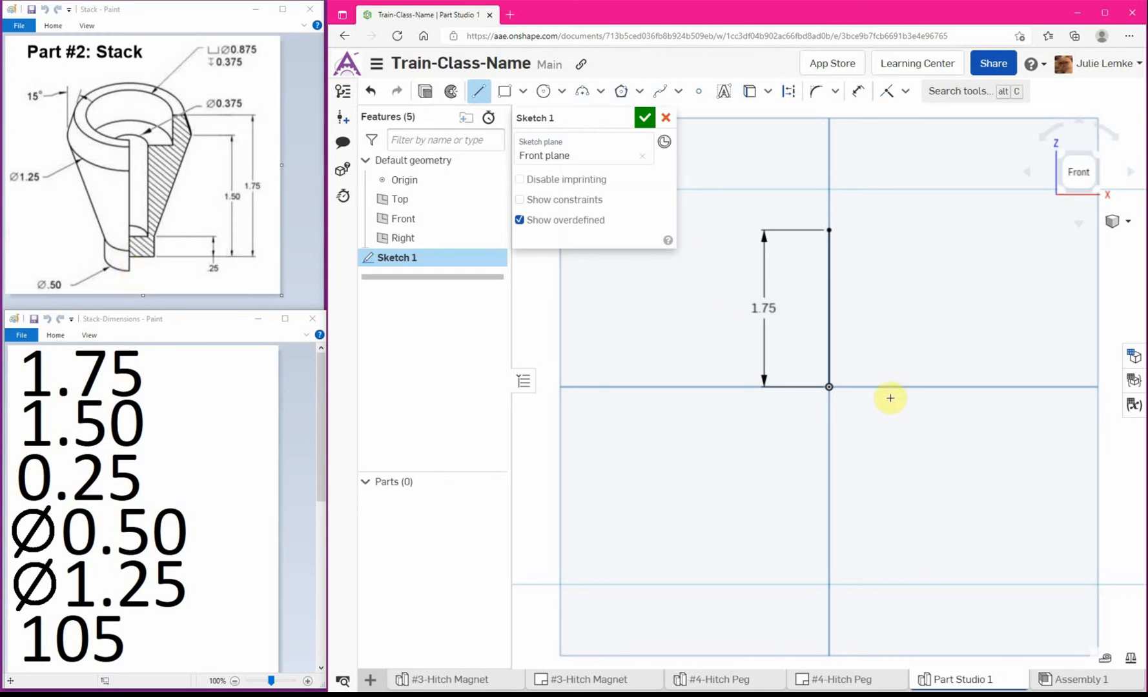
click(828, 388)
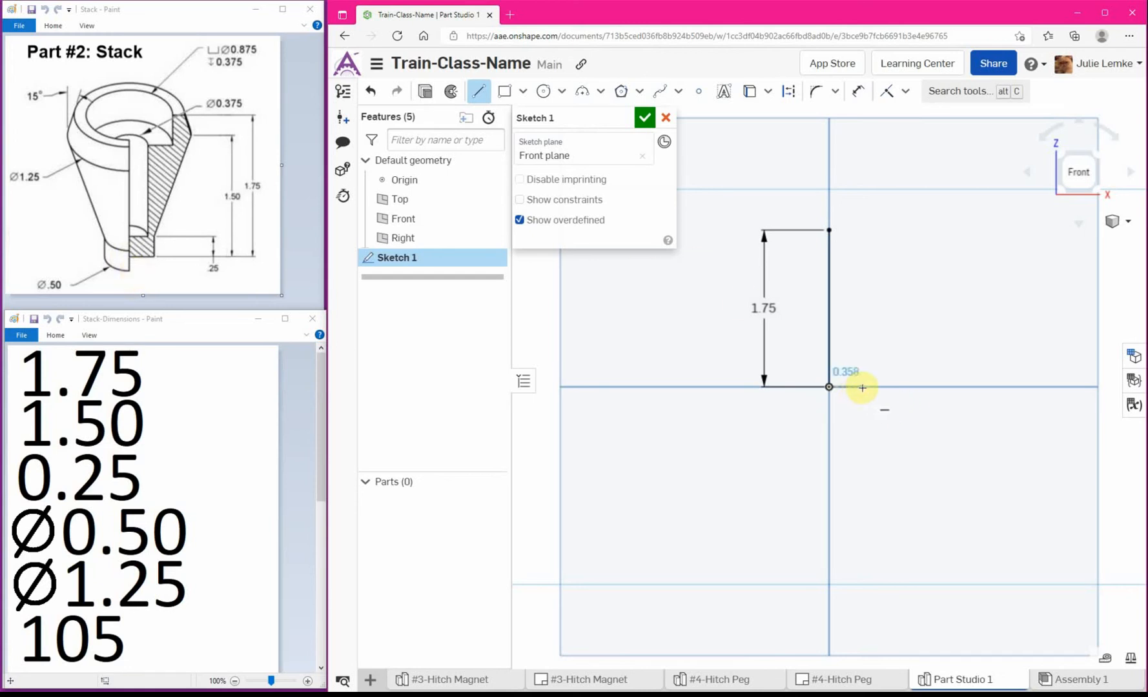
click(856, 387)
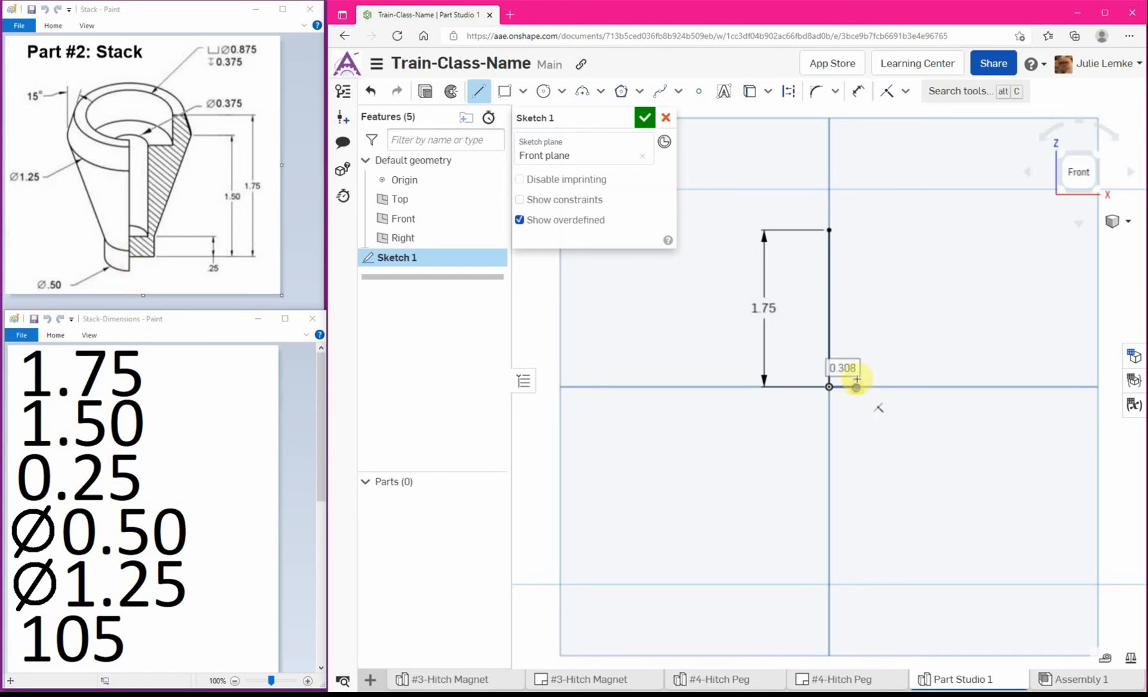
click(856, 350)
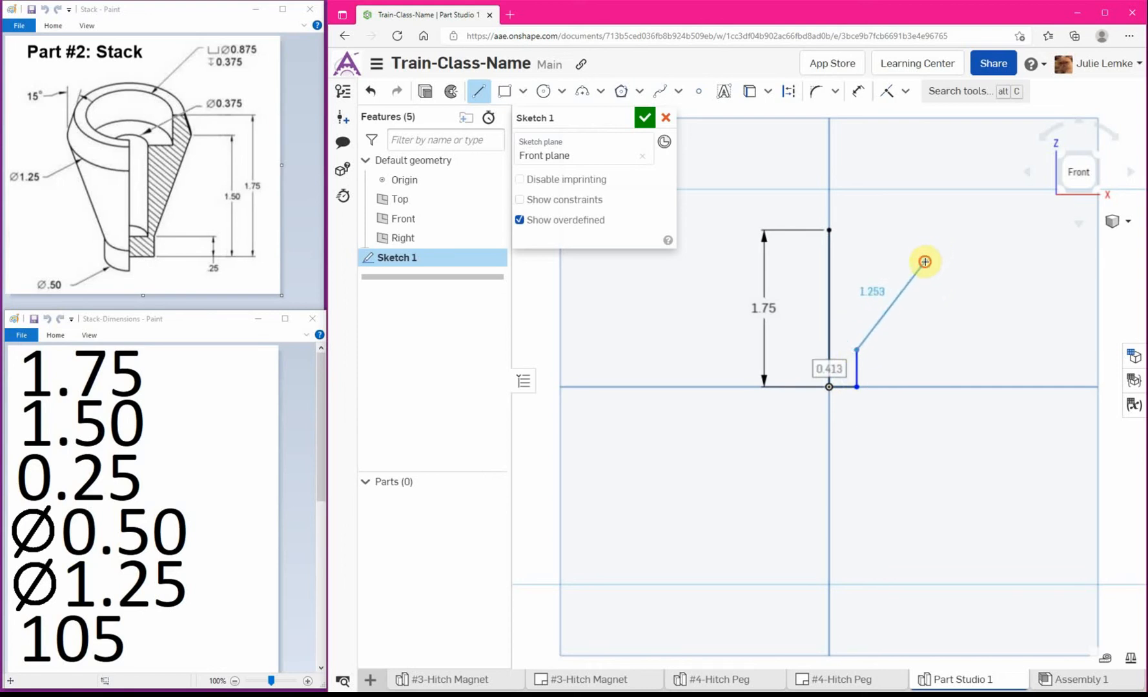
click(925, 261)
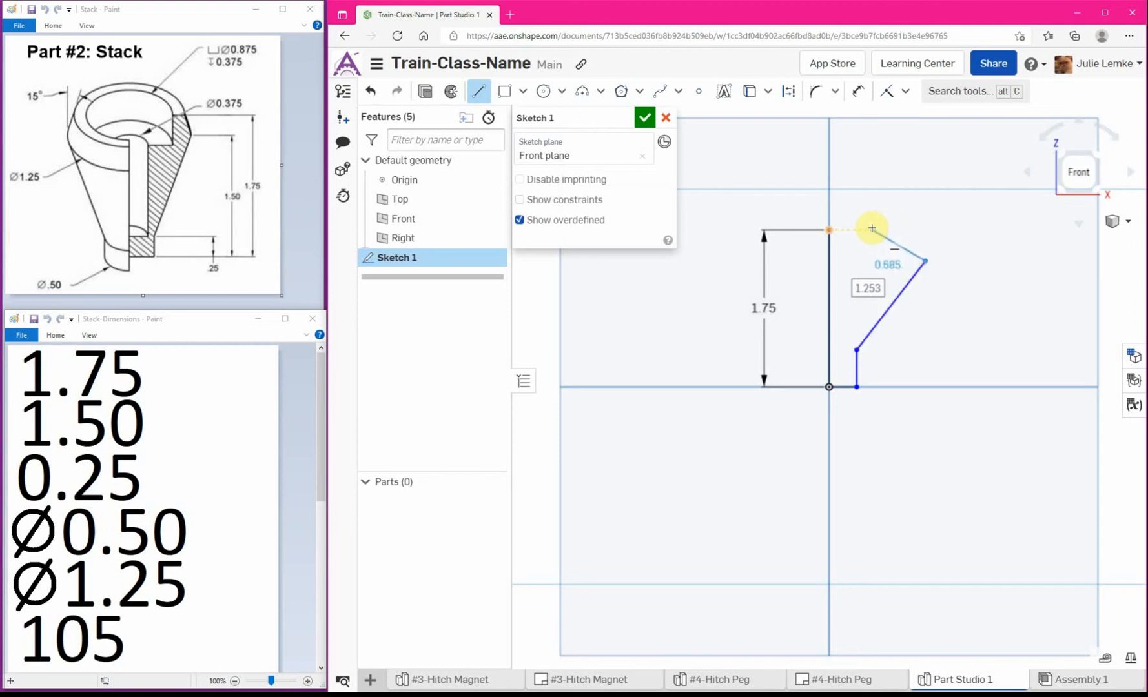
click(870, 229)
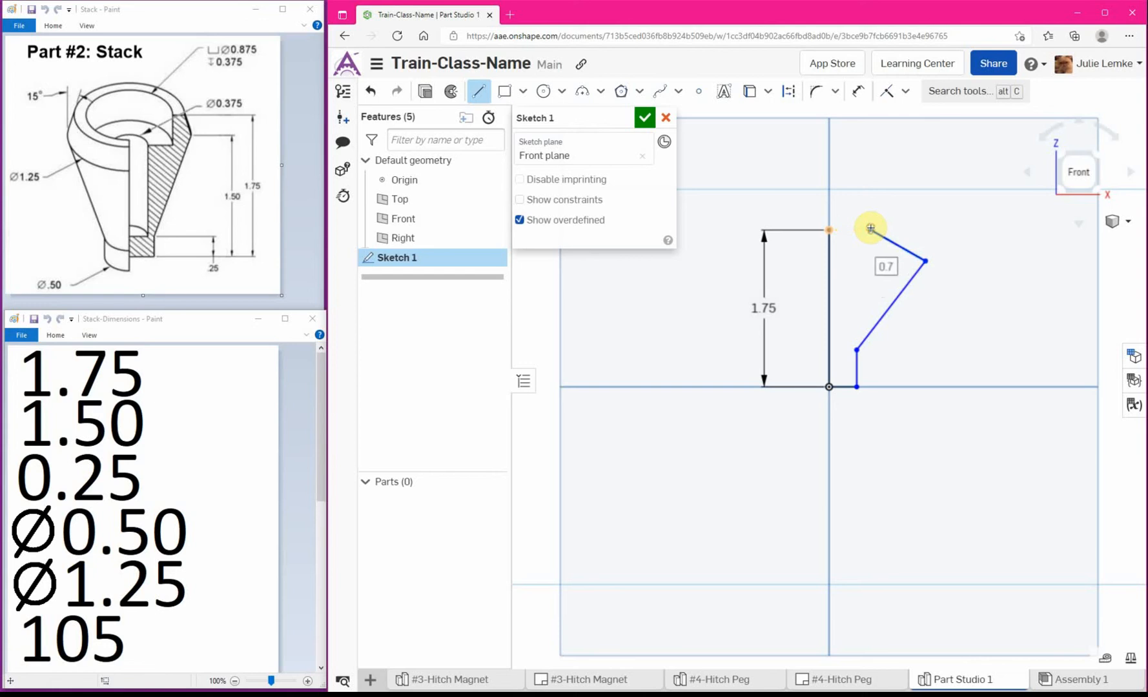
click(829, 229)
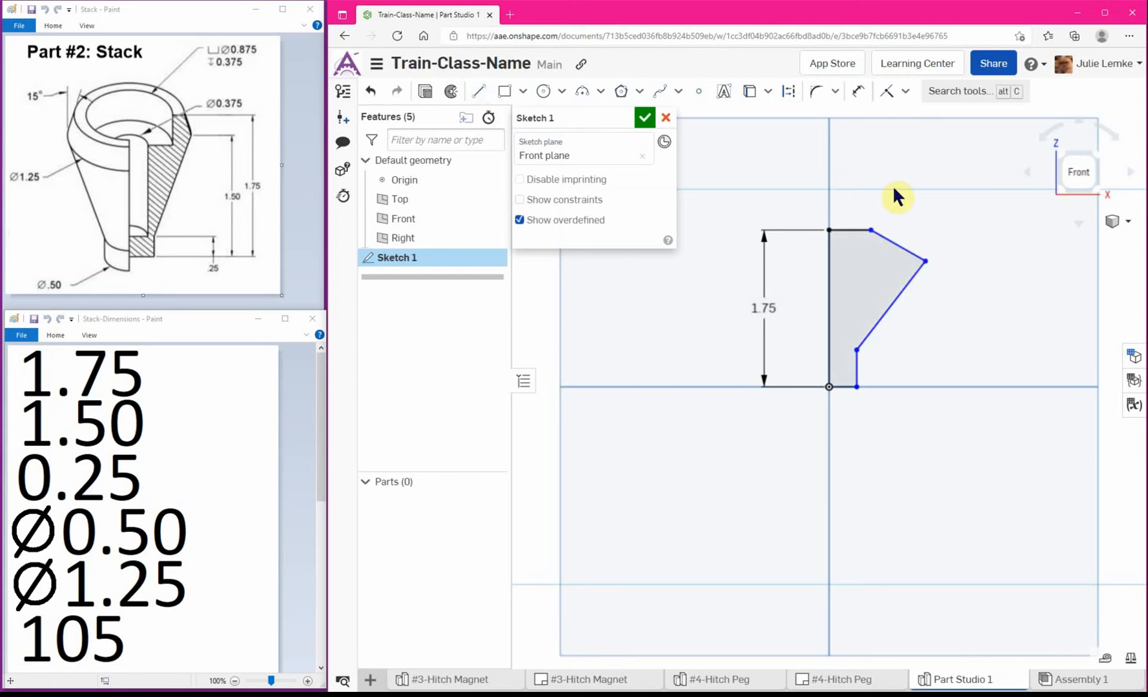
key(Escape)
Step: Convert the 1.75 in vertical line through the origin into a construction line
click(829, 266)
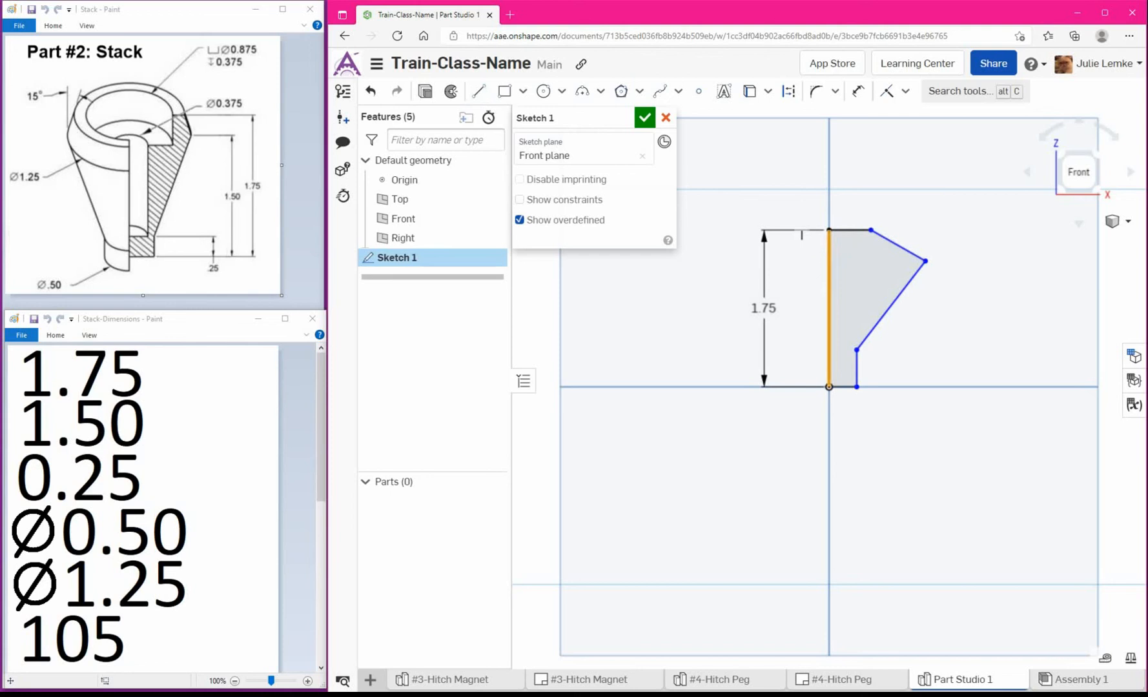
click(791, 95)
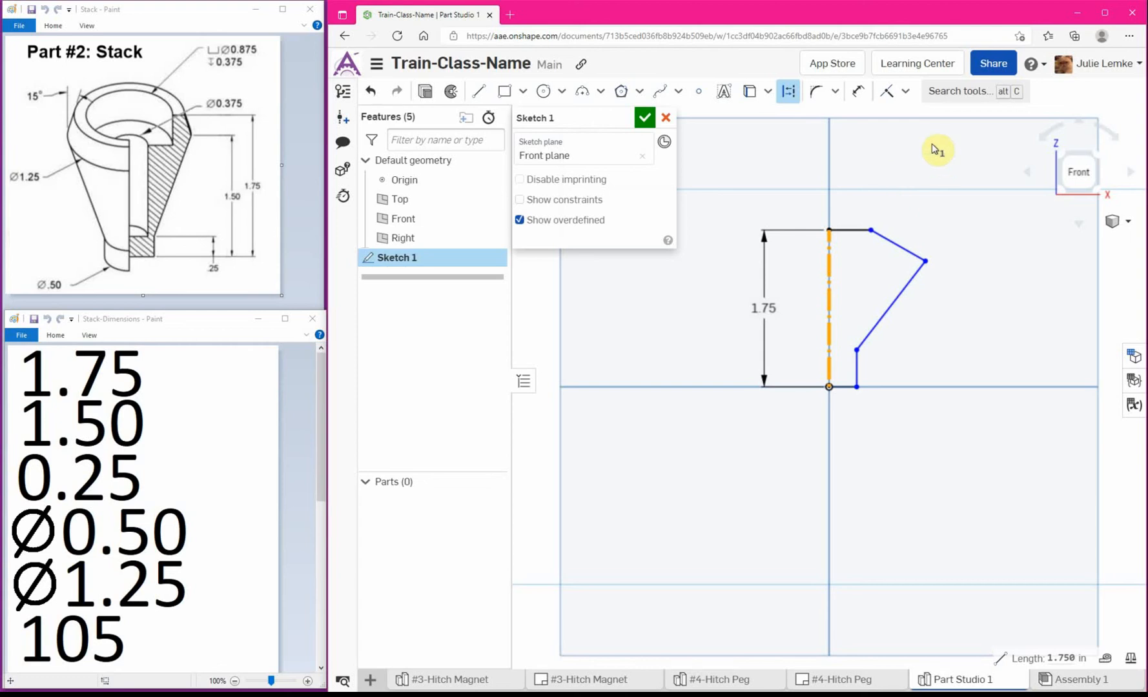
Step: Dimension the height from the profile's base to its outermost corner as 1.5 in
click(858, 91)
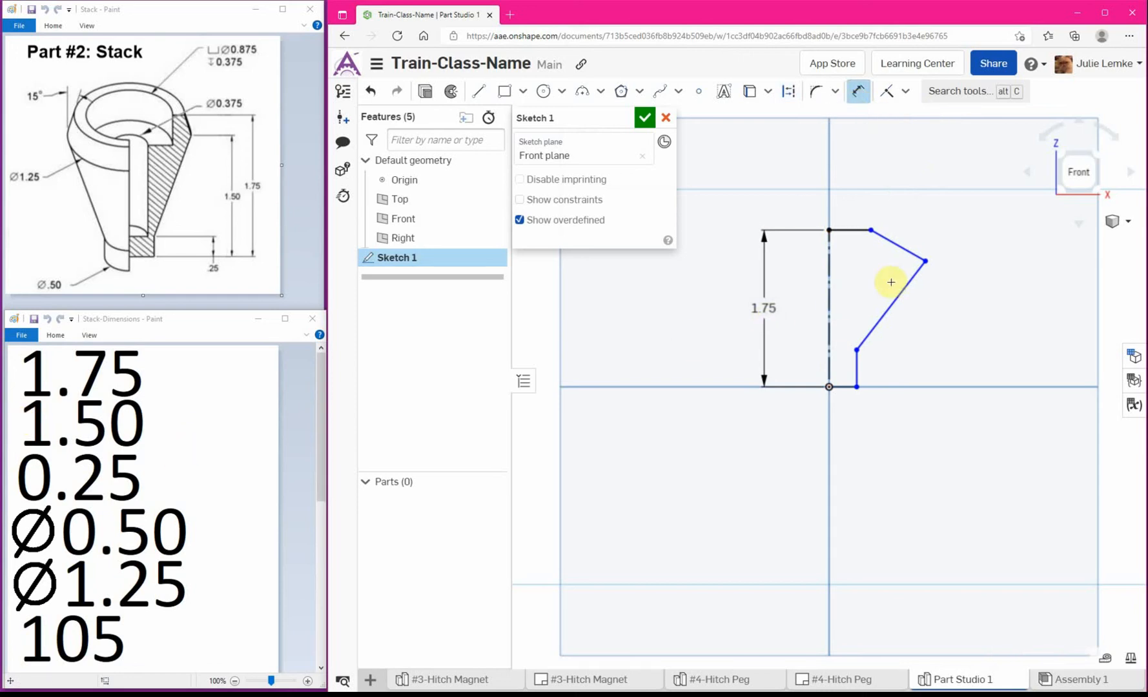
click(859, 388)
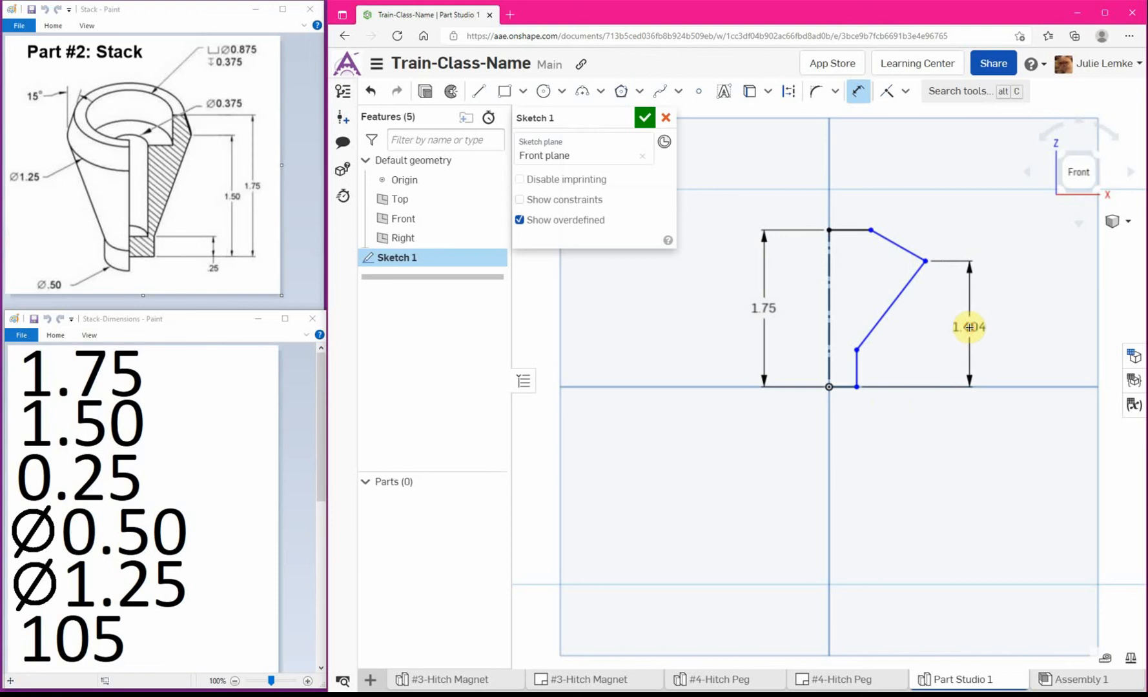
click(969, 327)
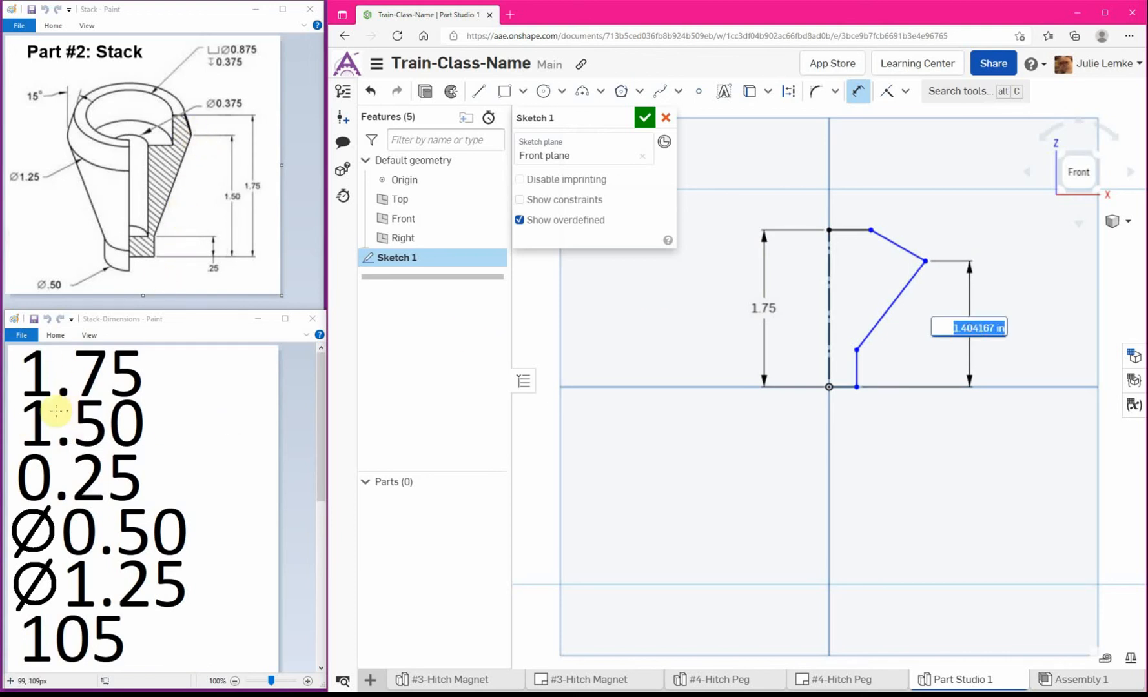
text(1.5)
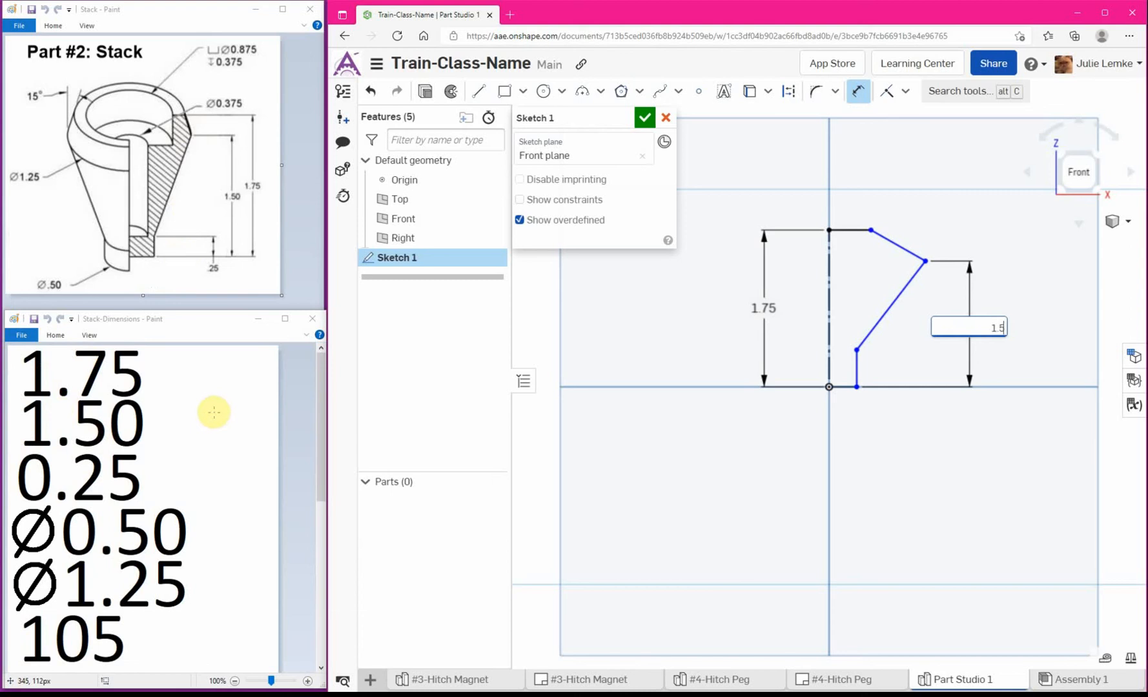
key(Return)
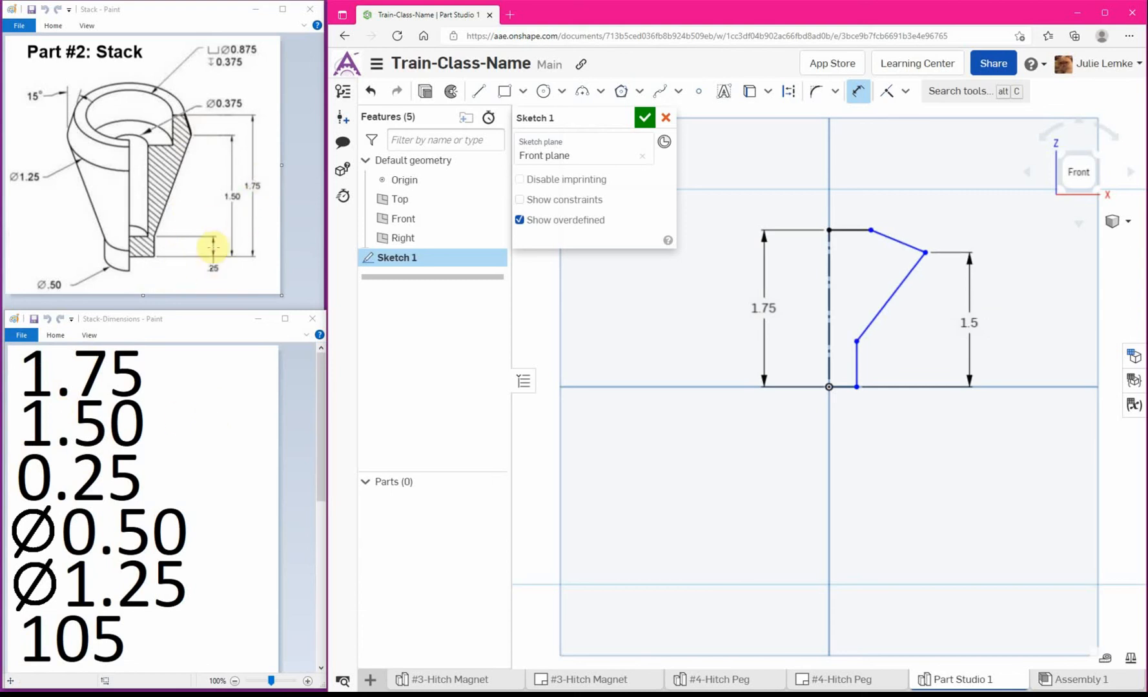
Step: Dimension the short vertical edge at the profile's base as 0.25 in and move its dimension text below the base line
click(856, 369)
click(896, 368)
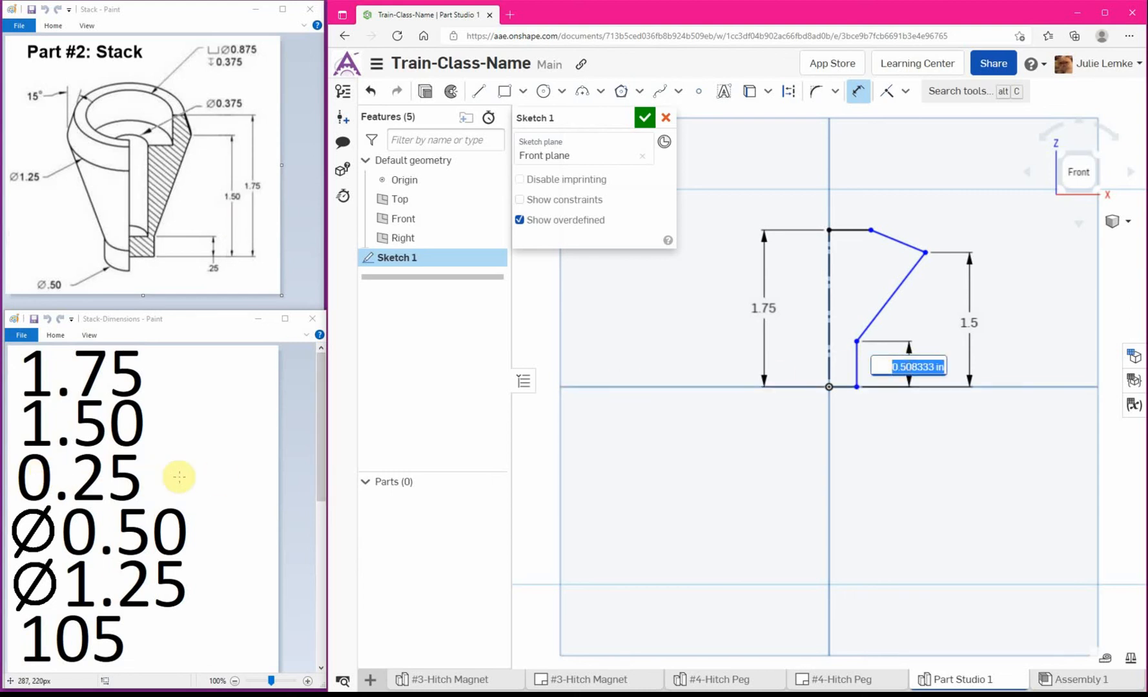
text(0.25)
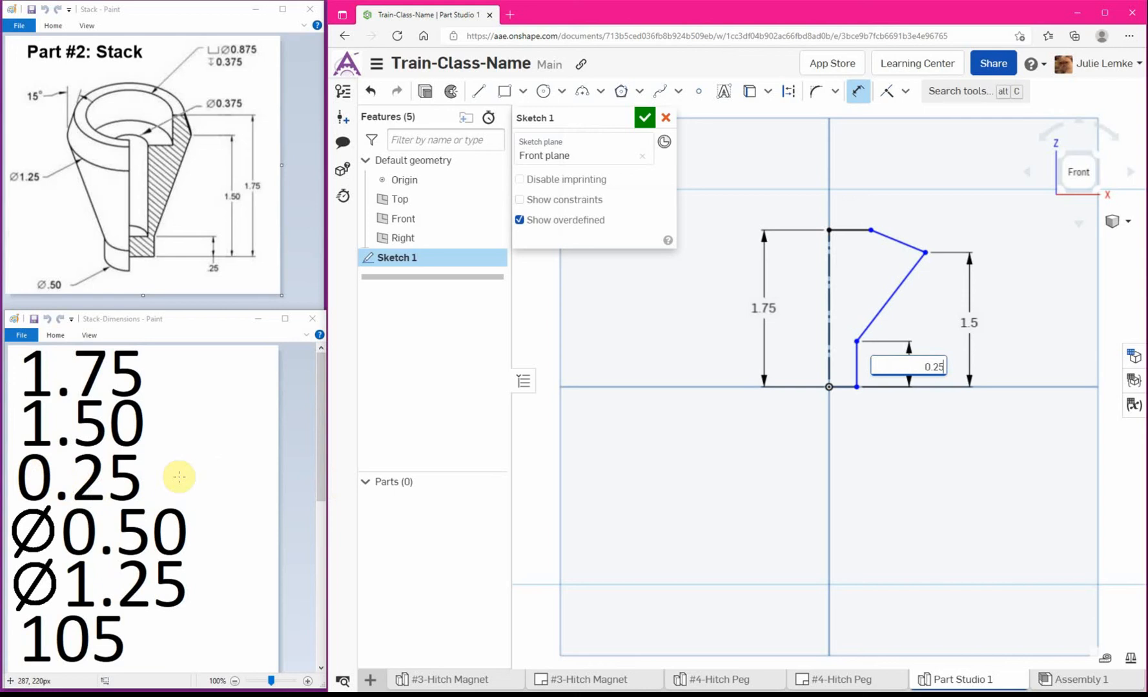
key(Return)
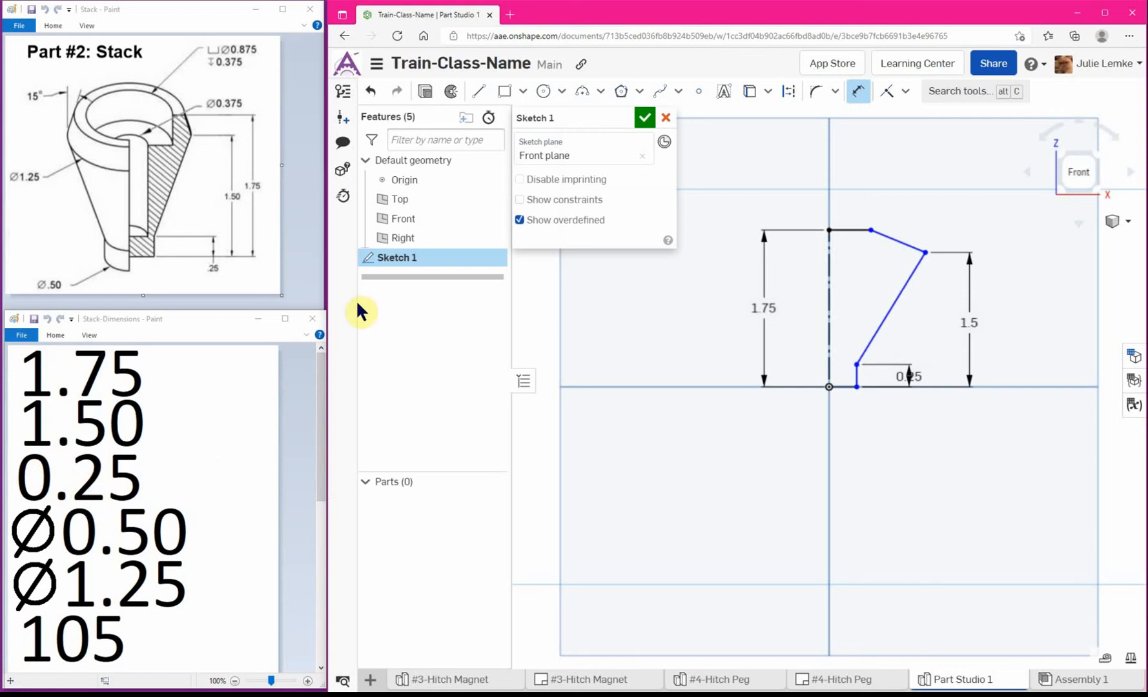
key(Escape)
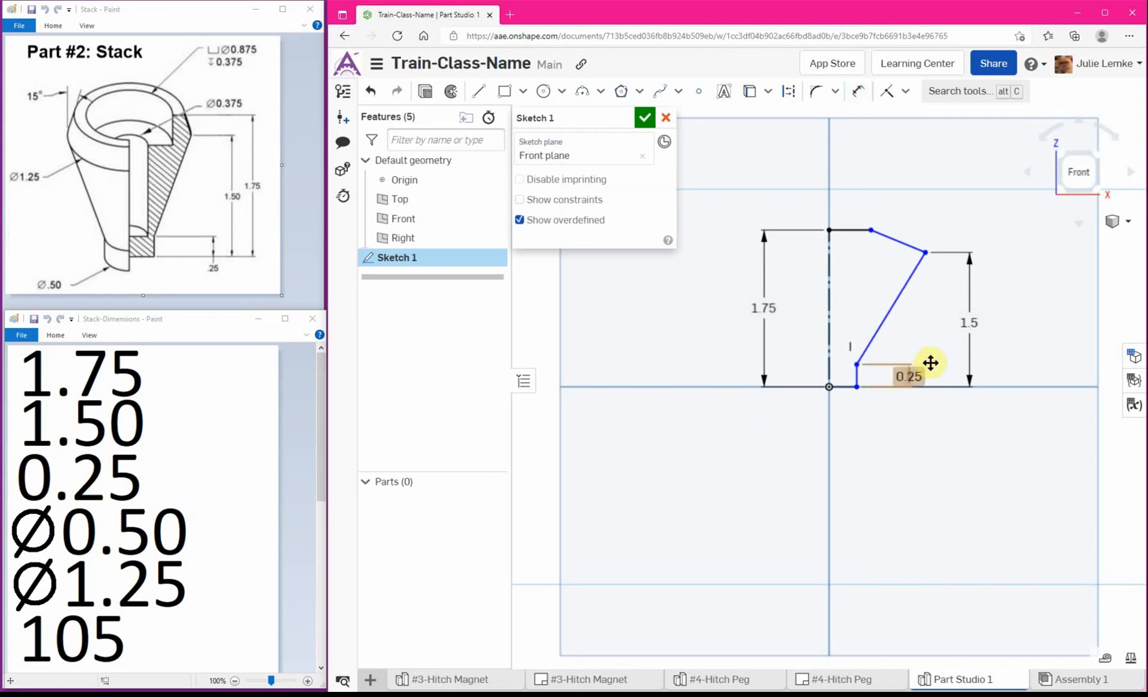
drag(909, 376, 911, 413)
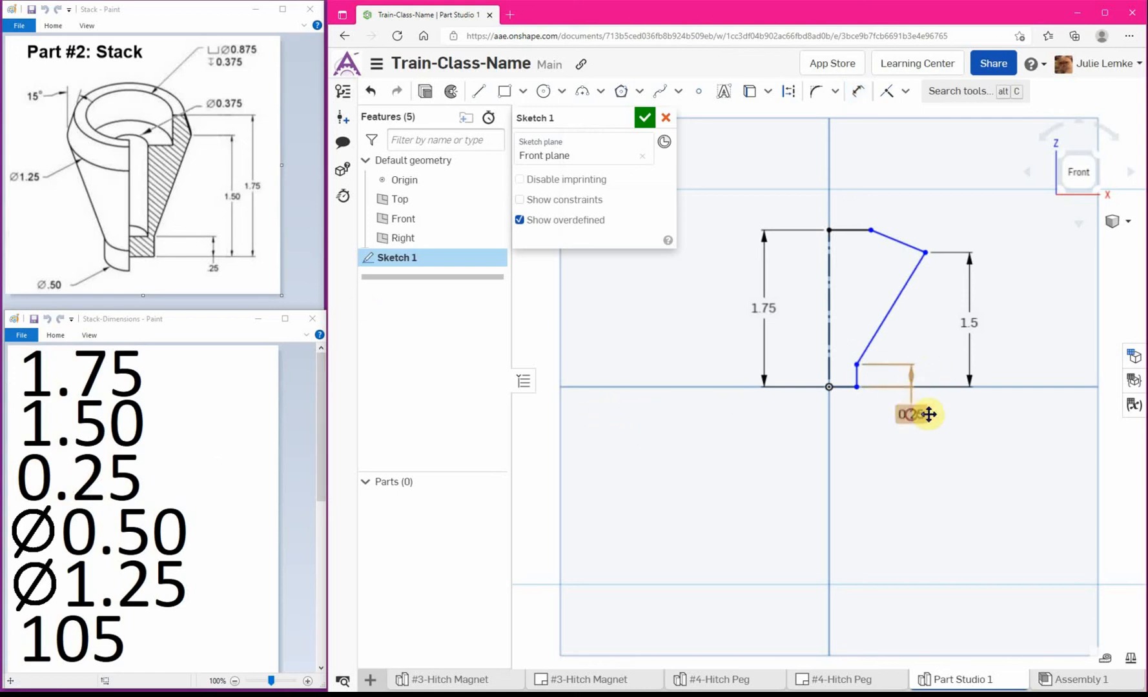
Step: Add a diameter dimension of 0.5 in from the base's outer corner across the construction centerline
click(859, 92)
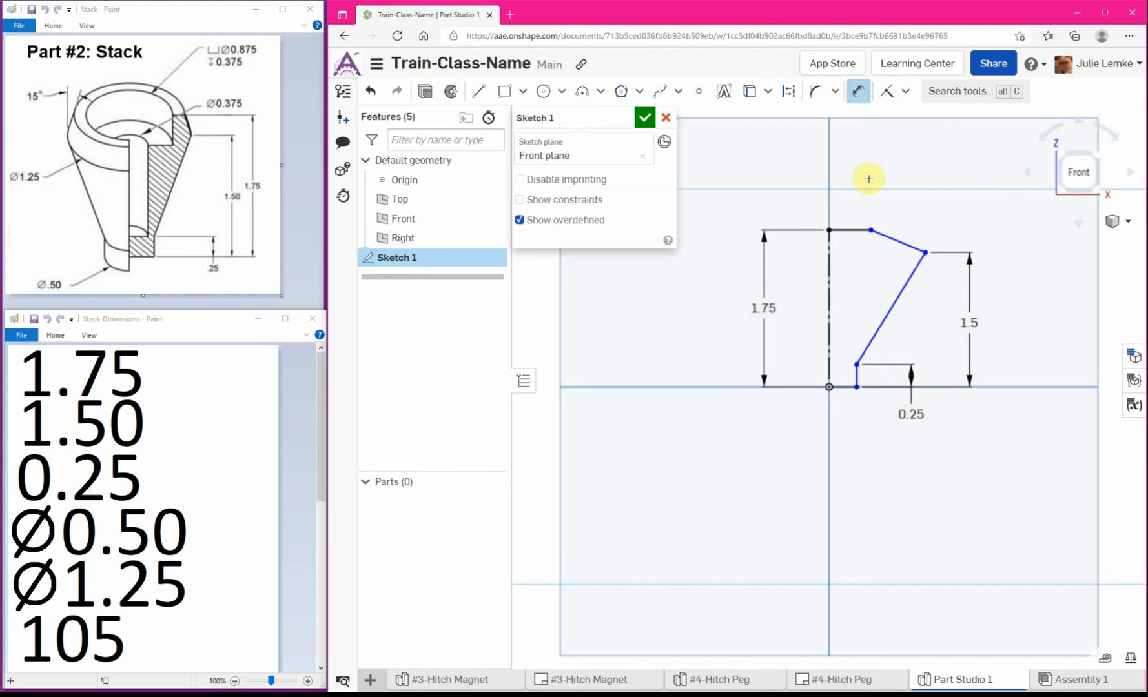
click(857, 387)
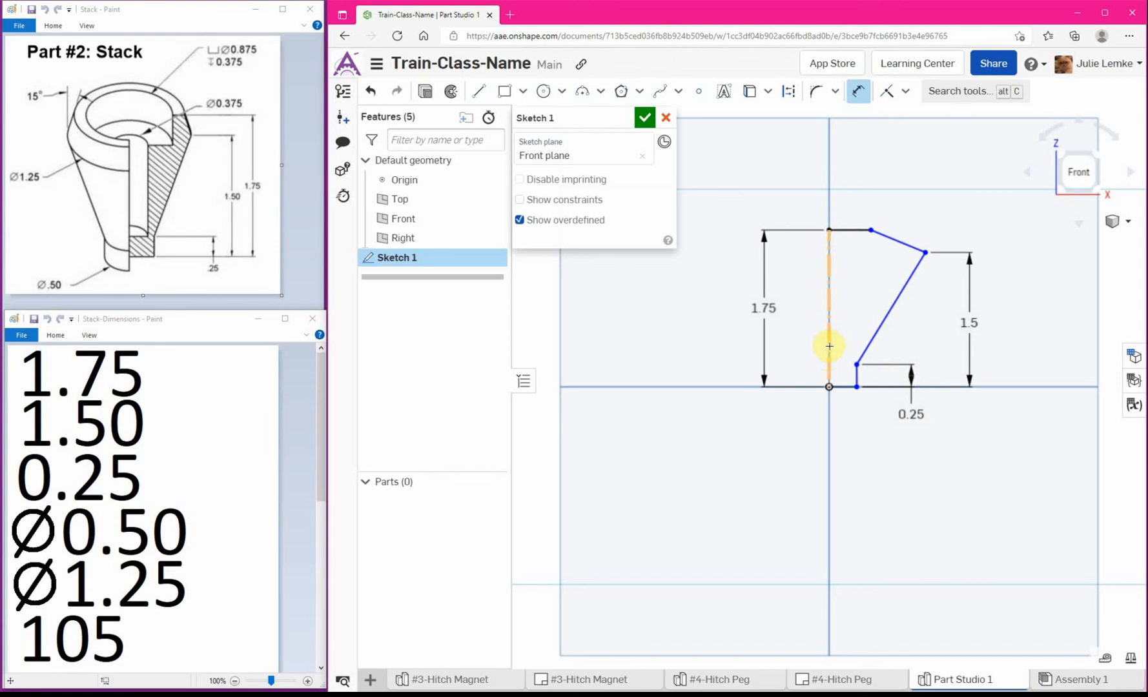
click(828, 346)
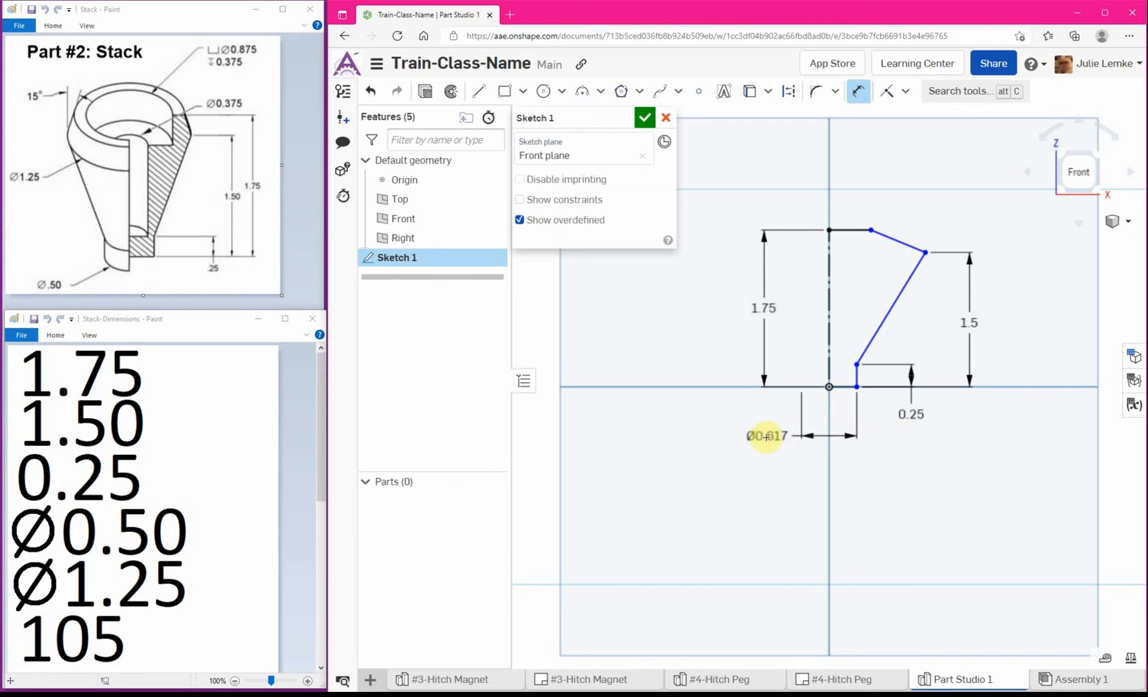
click(759, 442)
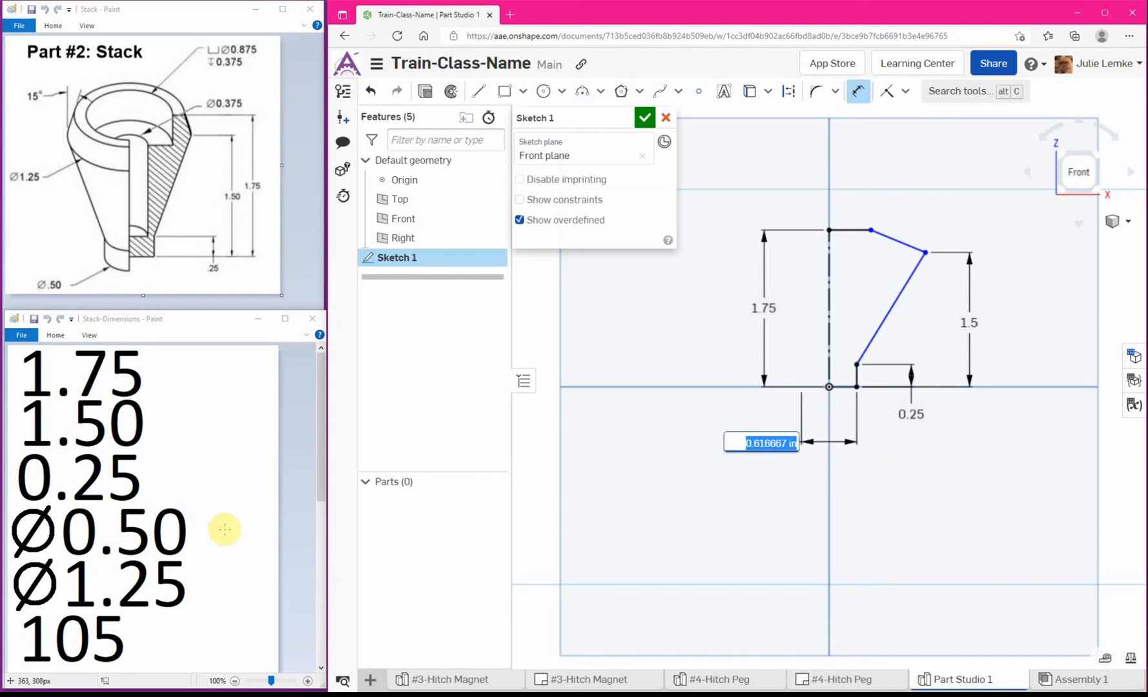
text(0.5)
key(Return)
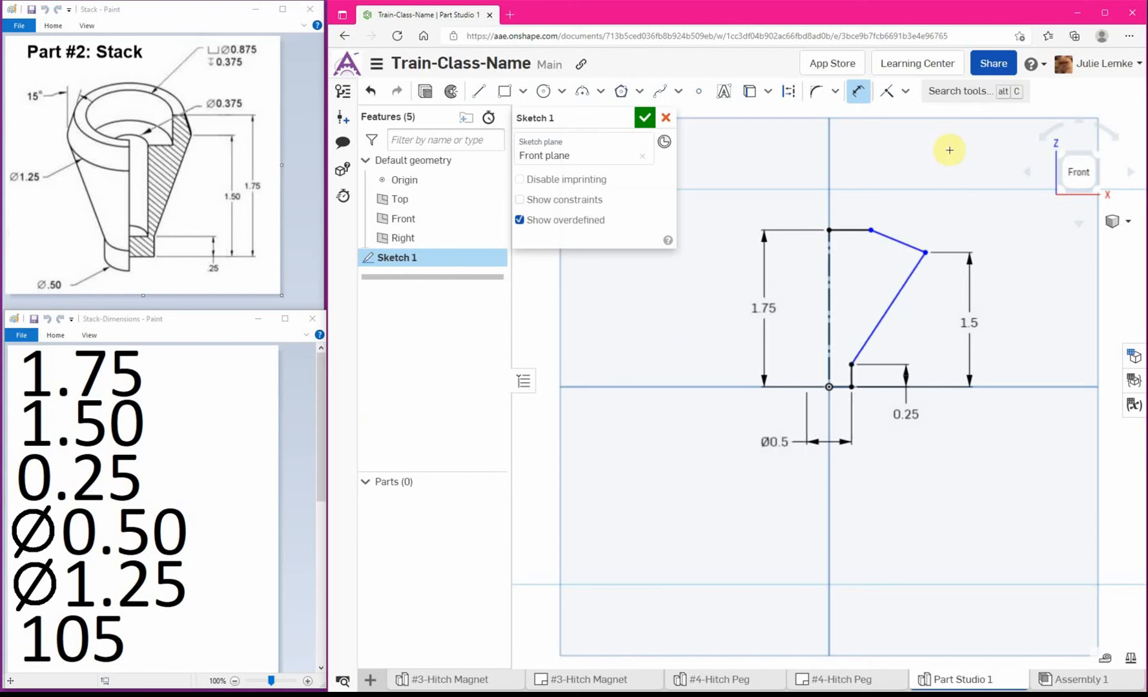
Step: Add a diameter dimension of 1.25 in from the profile's outermost corner across the construction centerline
click(829, 277)
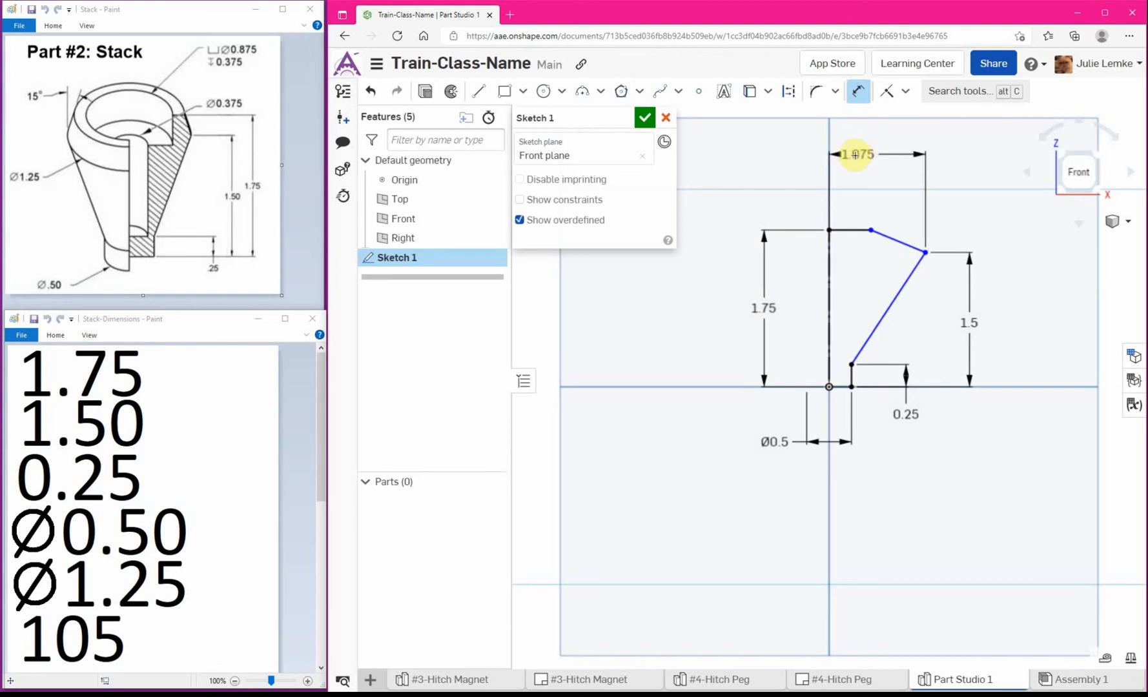
click(777, 165)
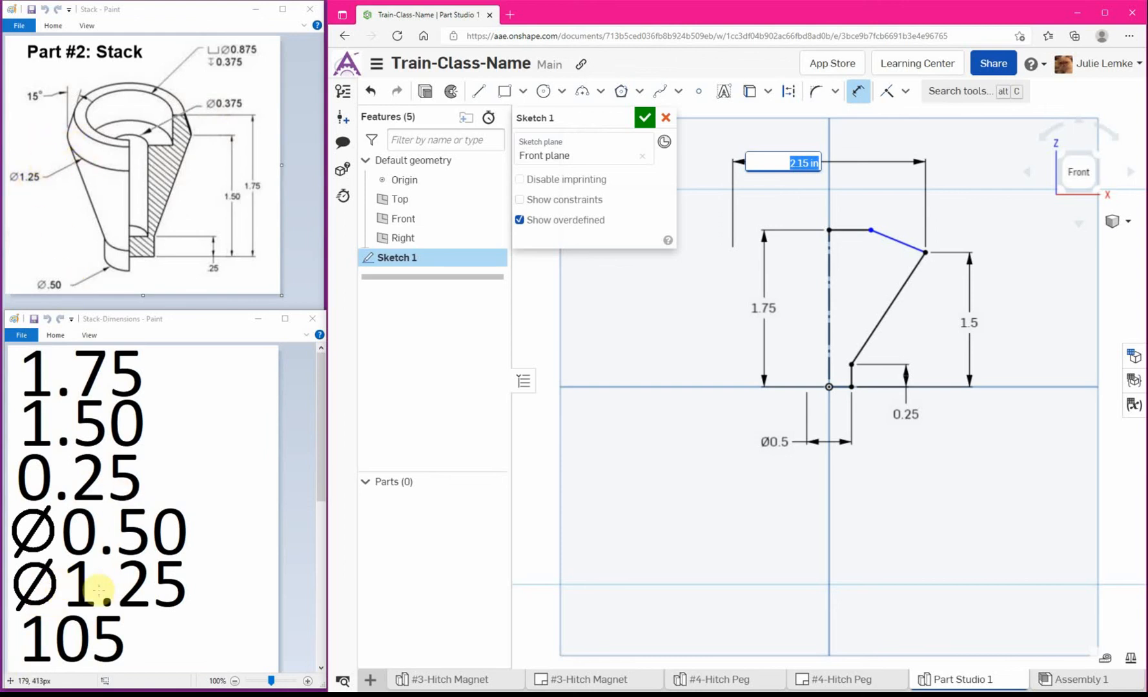
text(1.25)
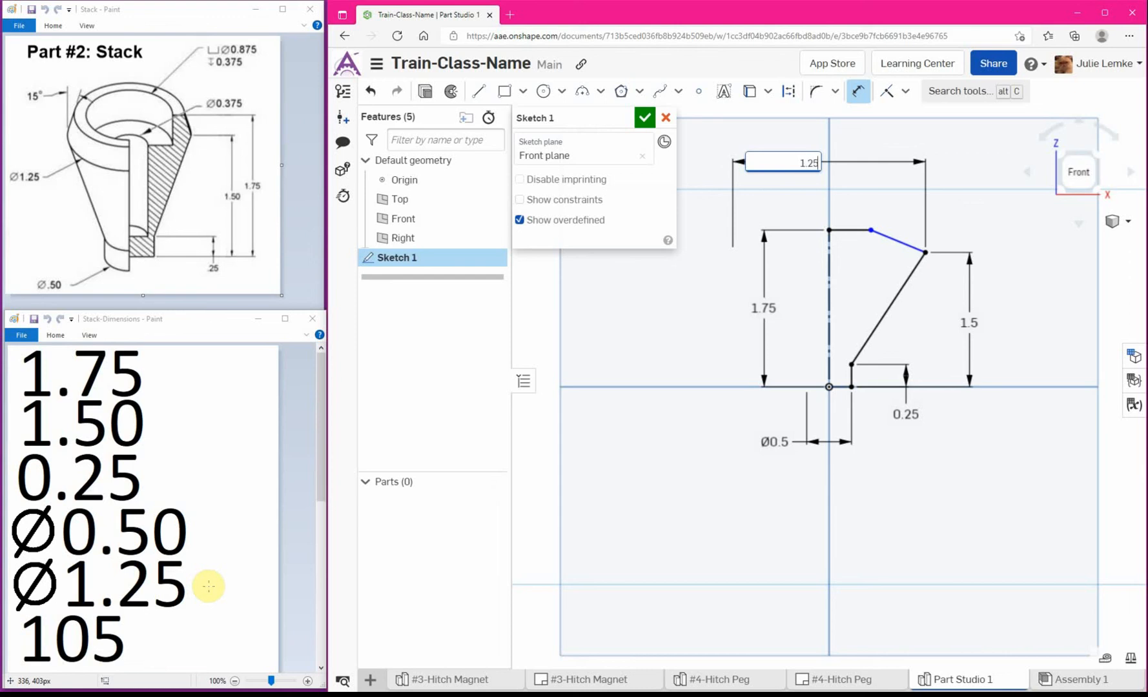
key(Return)
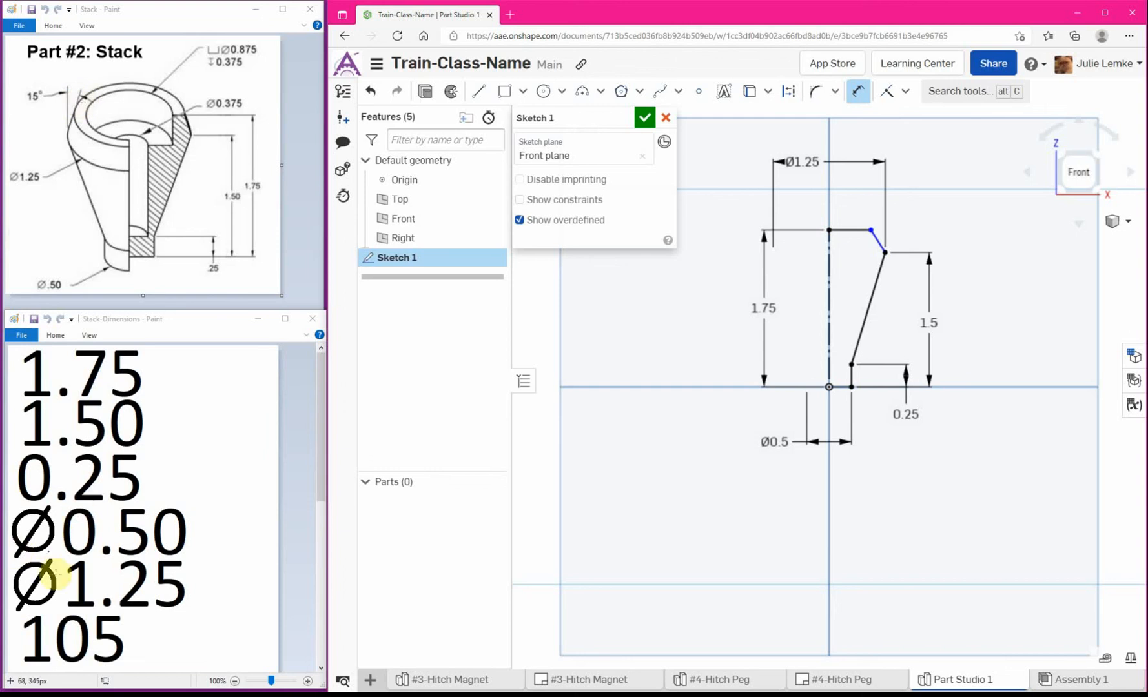
Step: Dimension the angle between the profile's horizontal top edge and the short slanted edge as 105 degrees
click(850, 228)
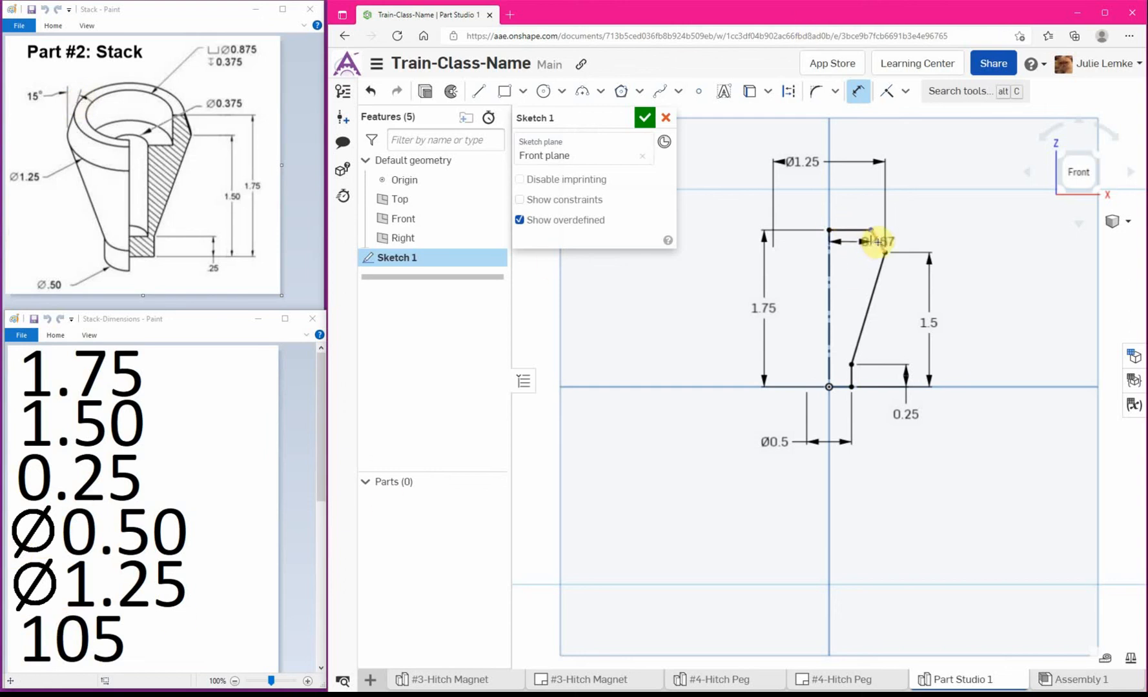
click(878, 241)
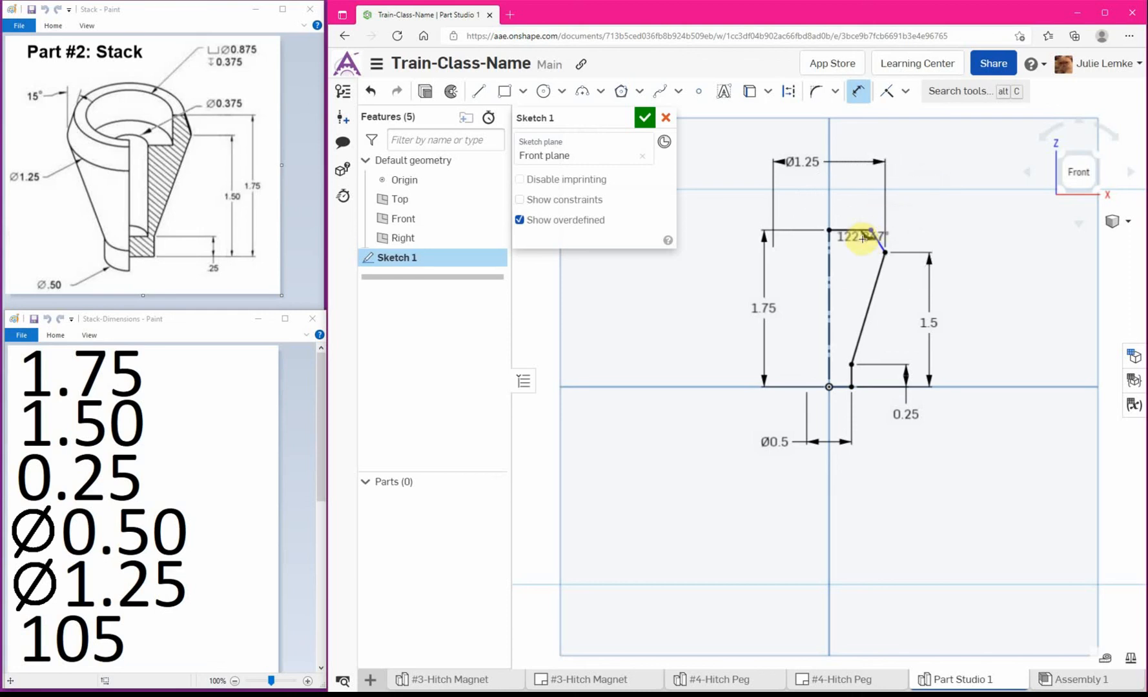
click(862, 249)
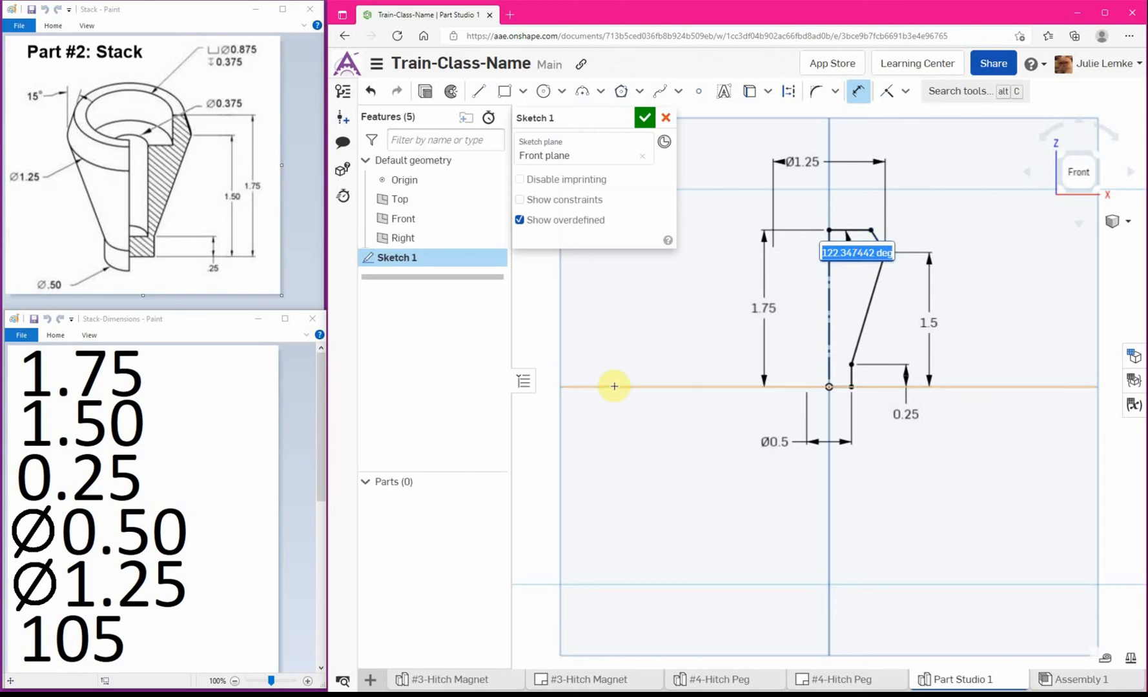
text(105)
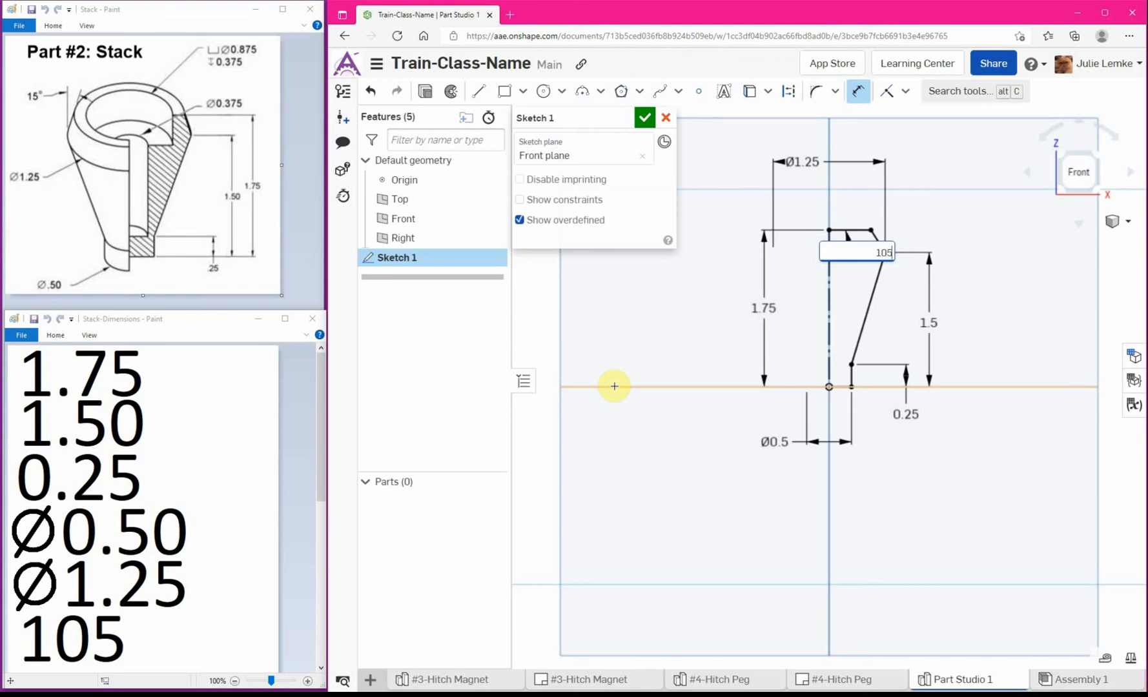
key(Return)
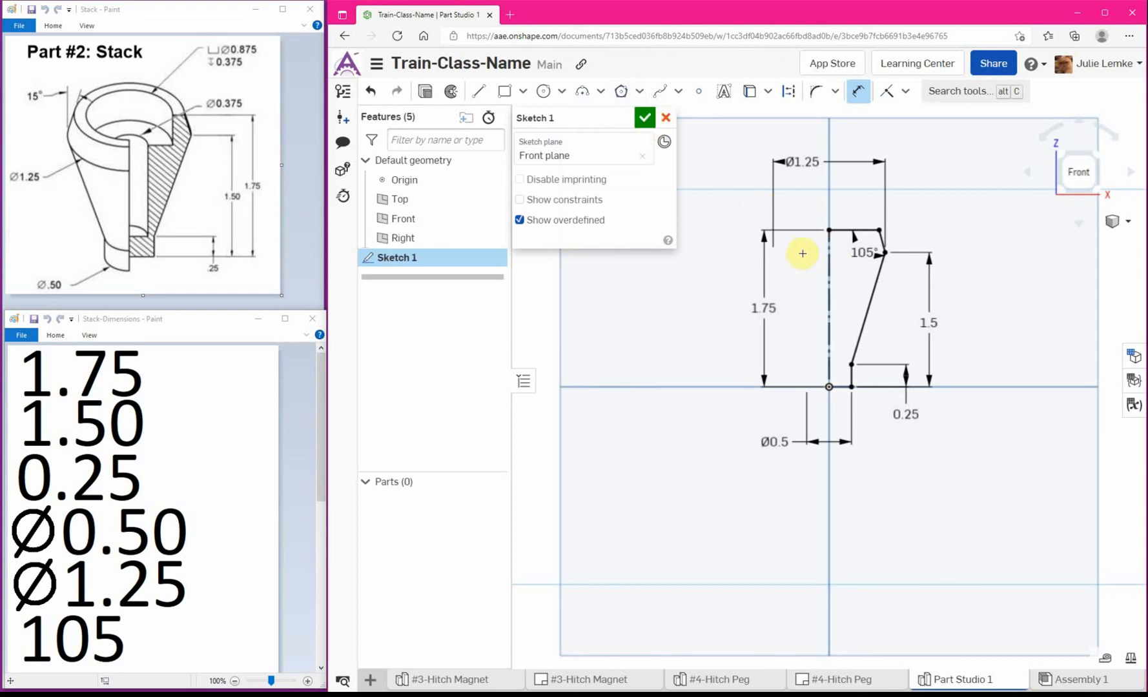
key(Escape)
Step: Convert the vertical construction centerline back to a regular line to close the profile, and finish the sketch
click(829, 282)
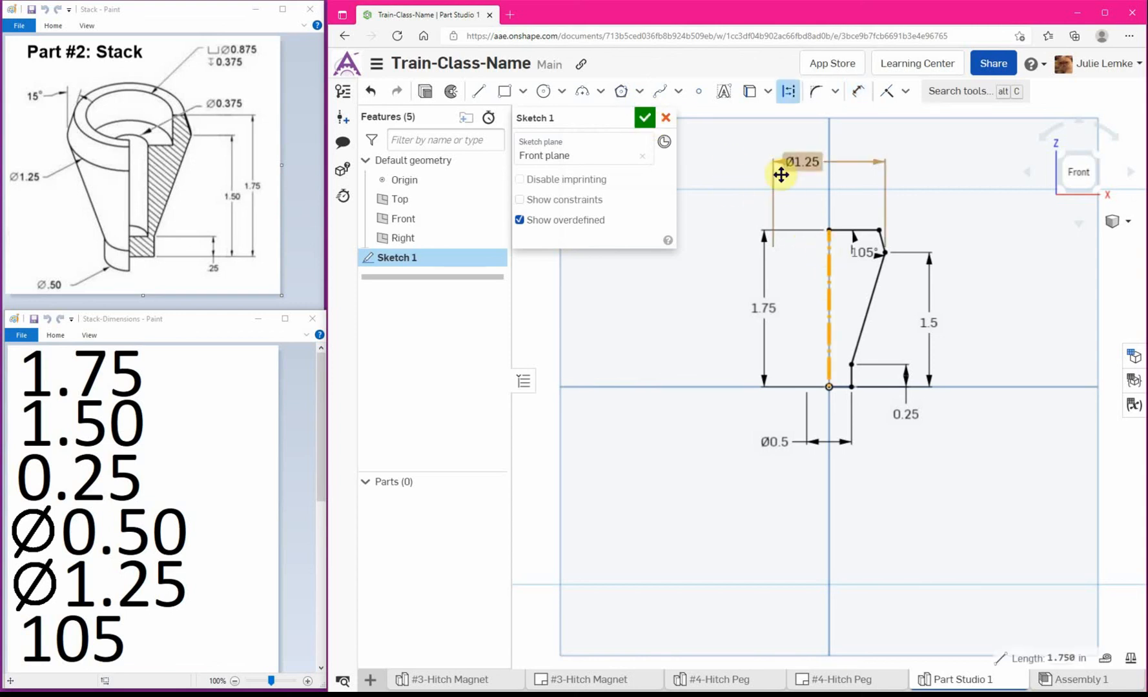
click(798, 100)
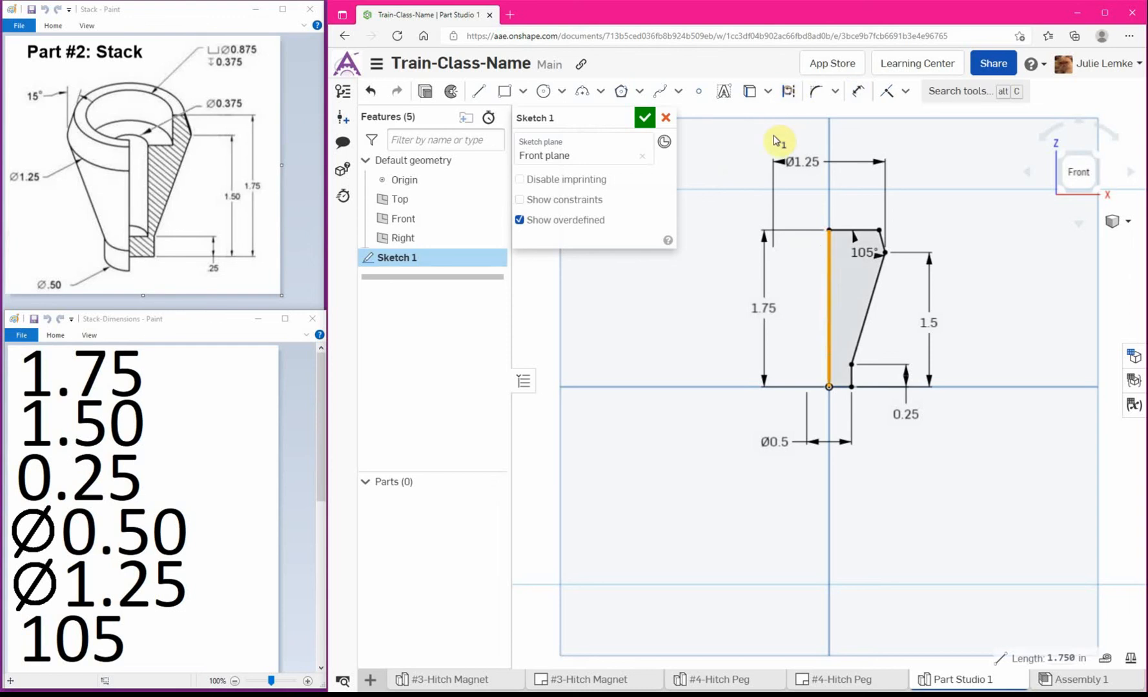
click(967, 186)
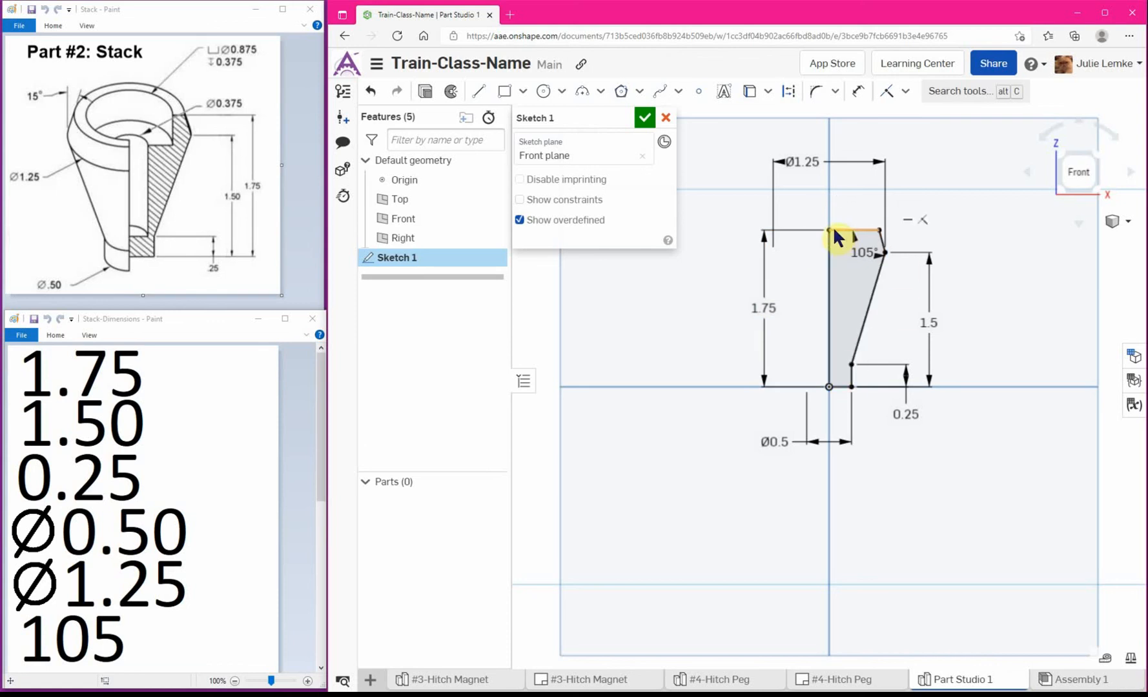
click(828, 250)
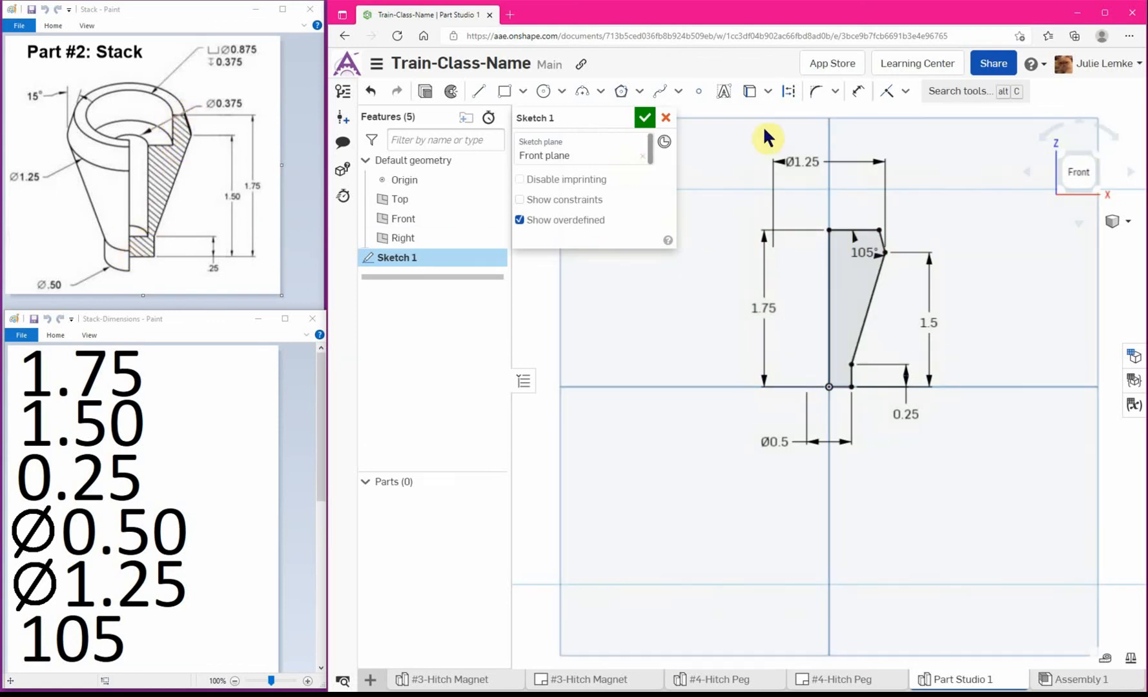
click(645, 118)
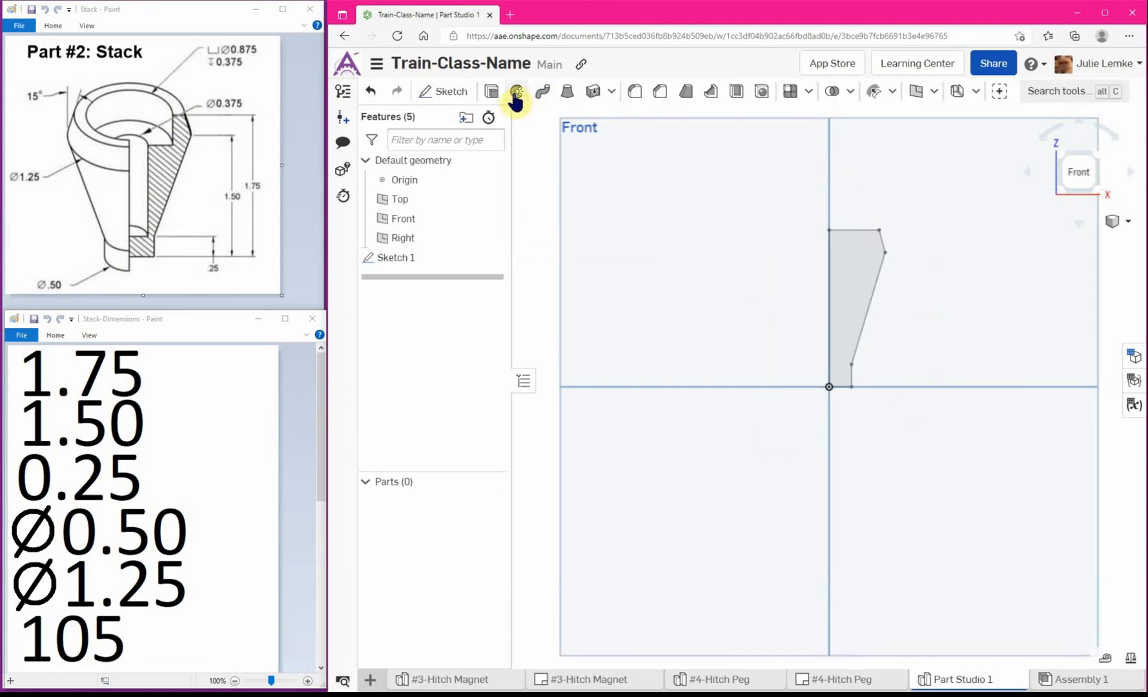
Step: Revolve the closed profile as a new solid through a full turn around its vertical centerline edge
click(516, 92)
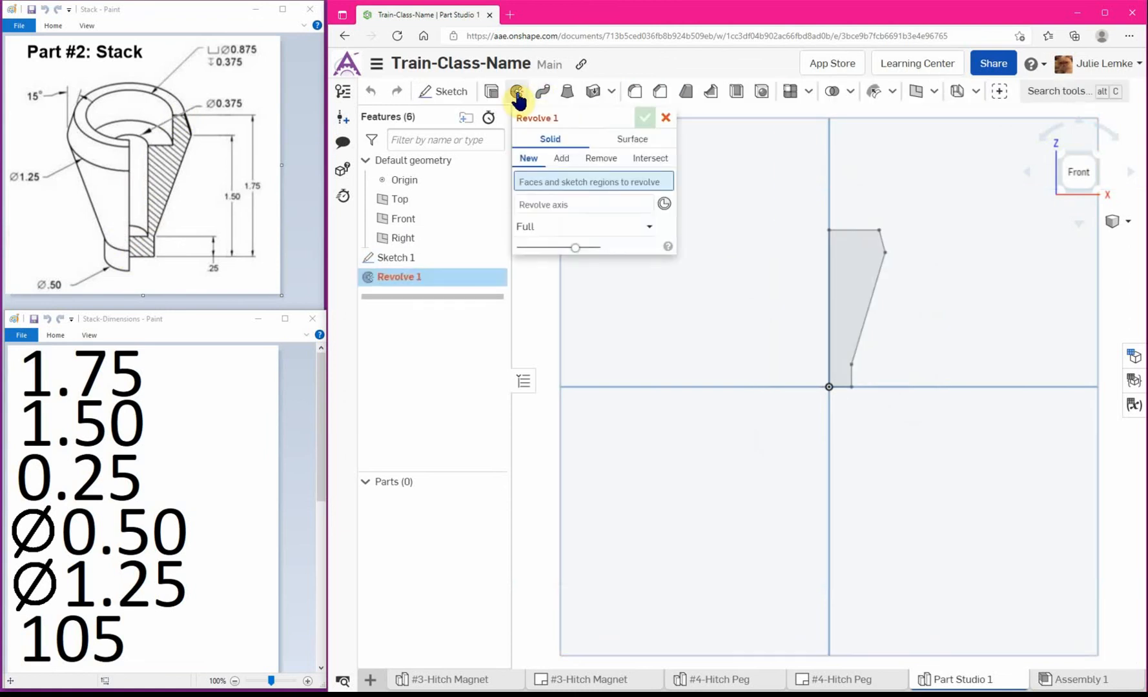
click(865, 264)
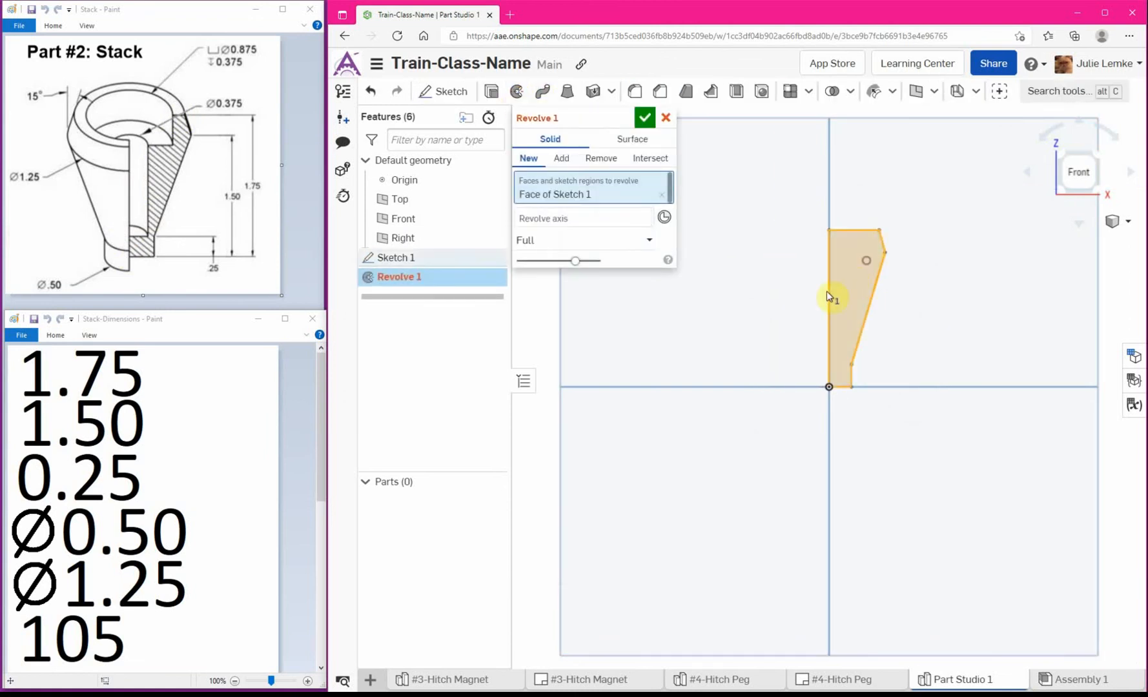
click(605, 223)
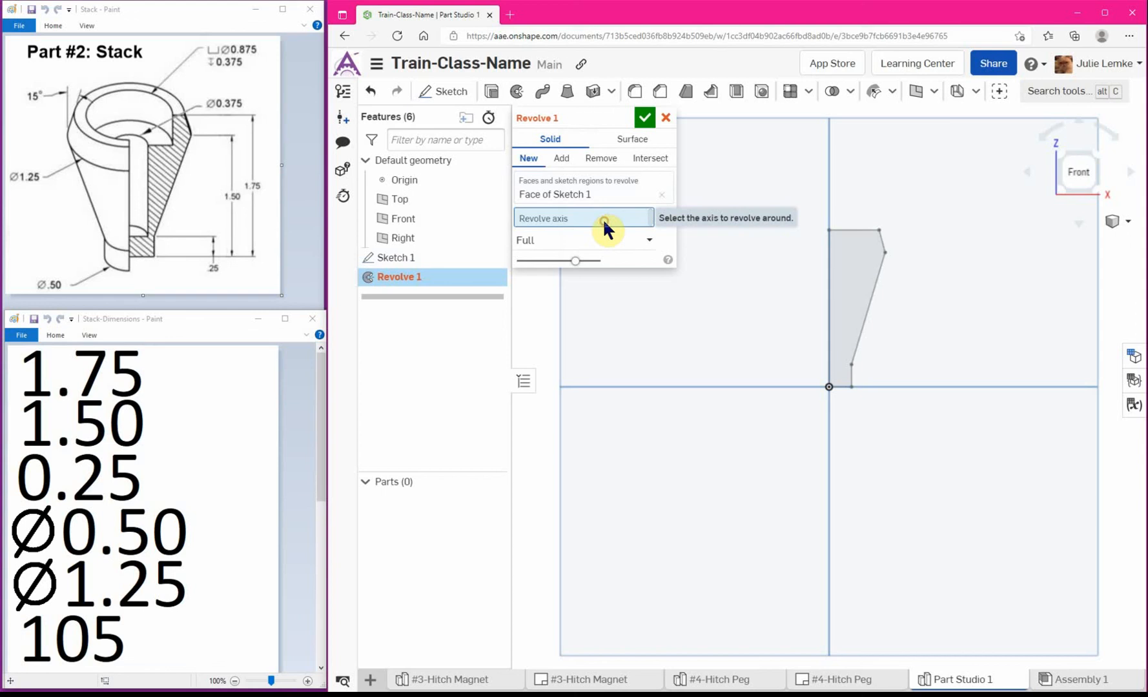
click(830, 273)
click(621, 189)
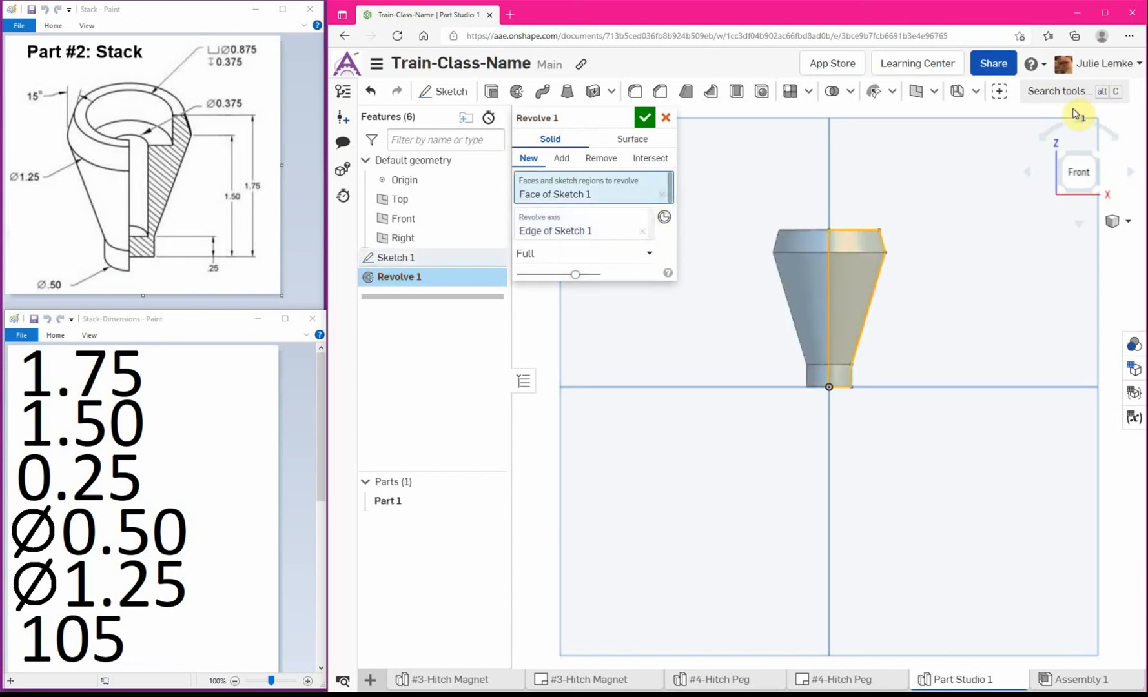
click(1096, 156)
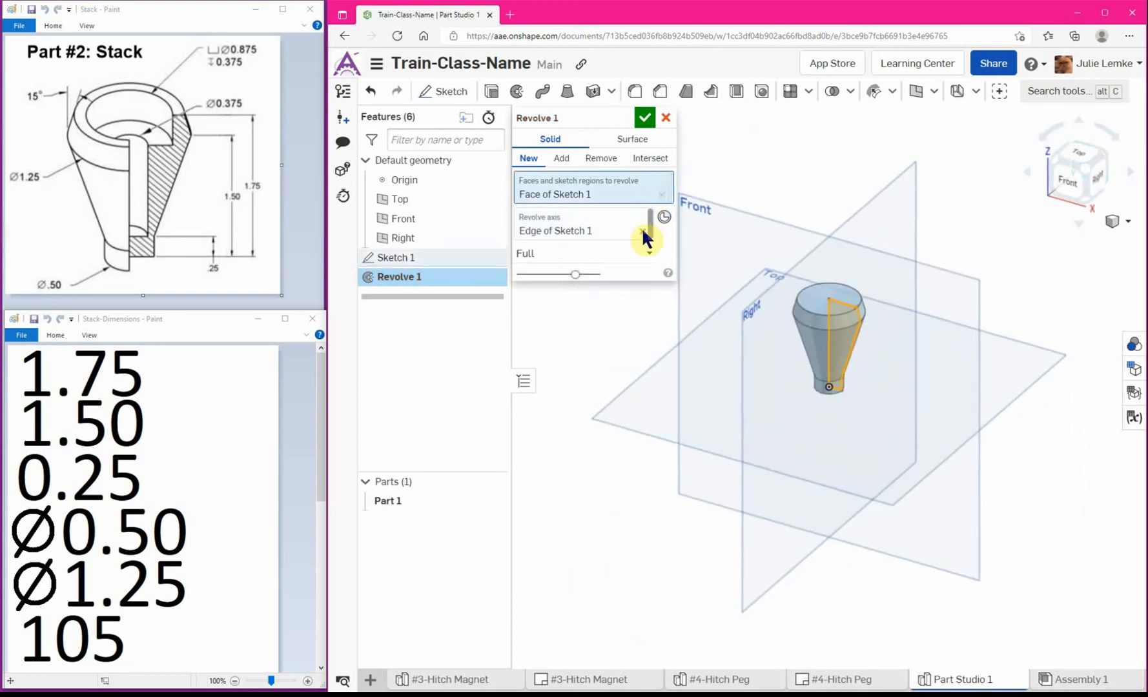
click(643, 118)
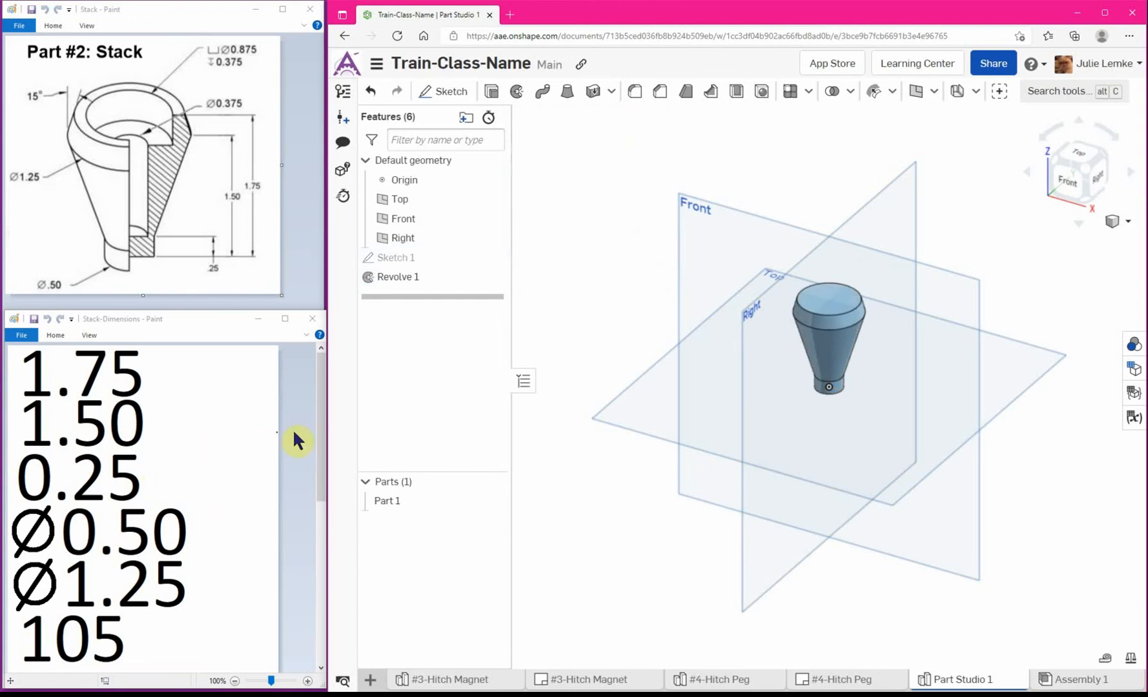
Step: Create a sketch on the solid's top face containing a single point at the face's center
drag(322, 432, 320, 588)
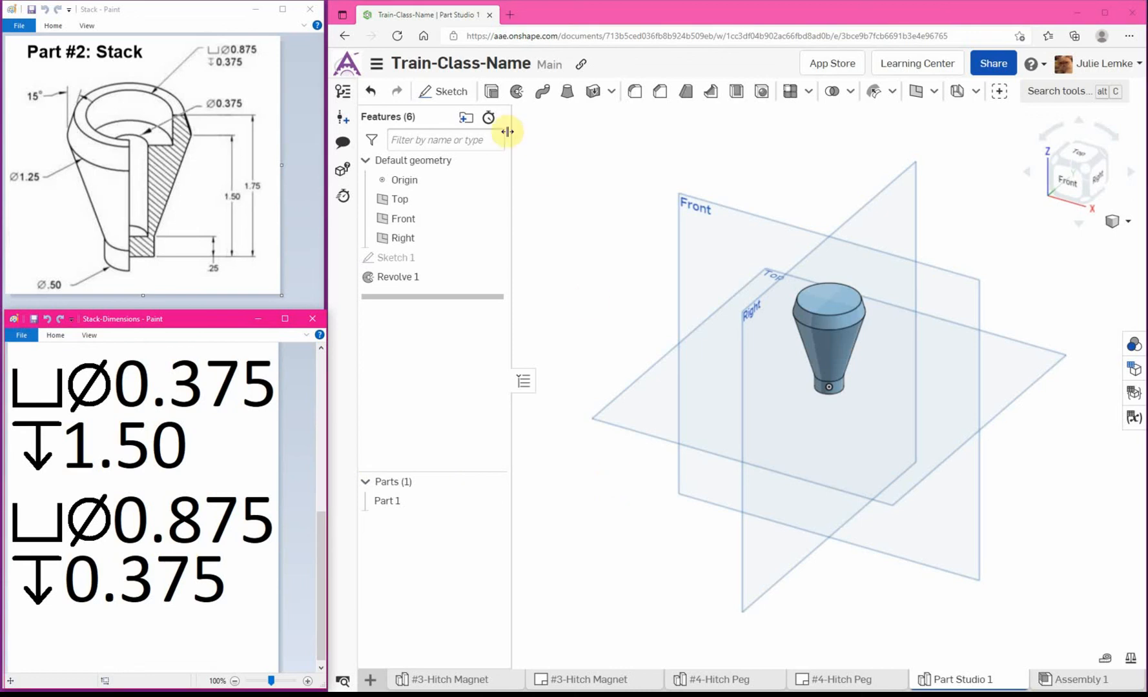
click(443, 91)
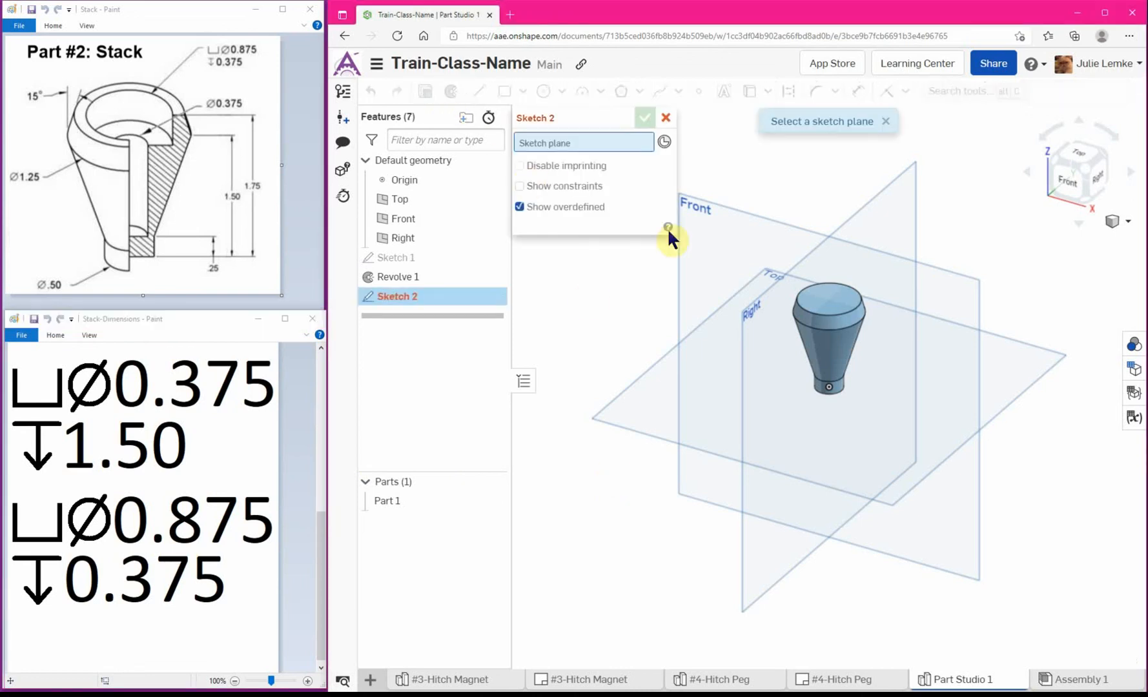
click(836, 302)
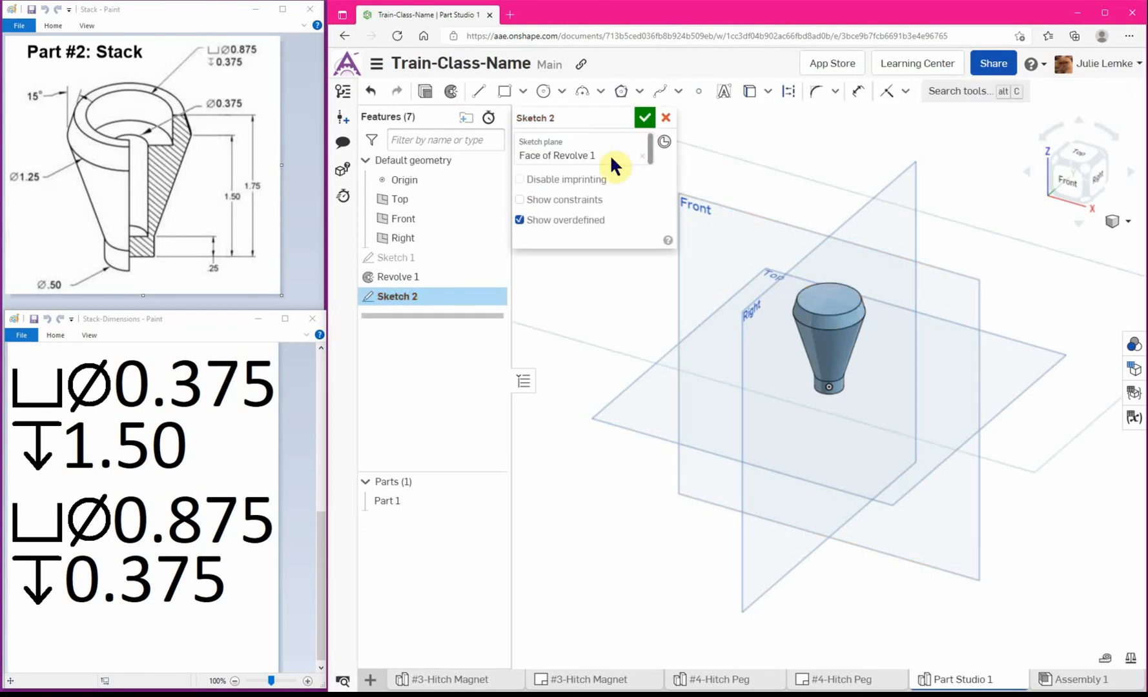
click(697, 94)
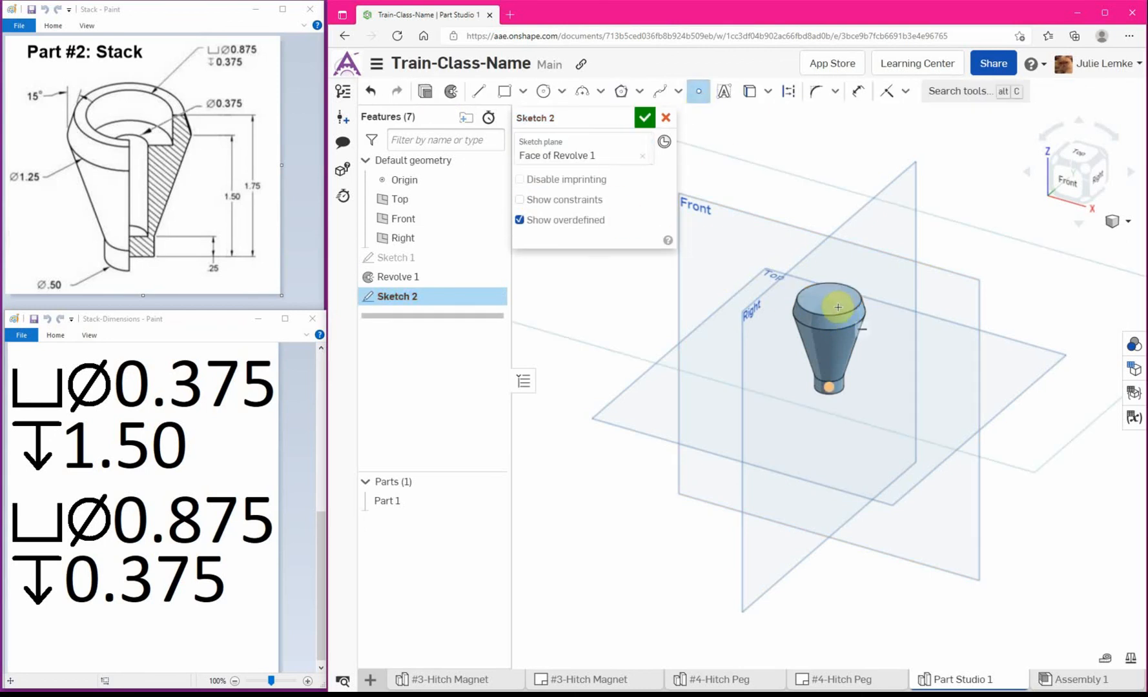
click(1079, 157)
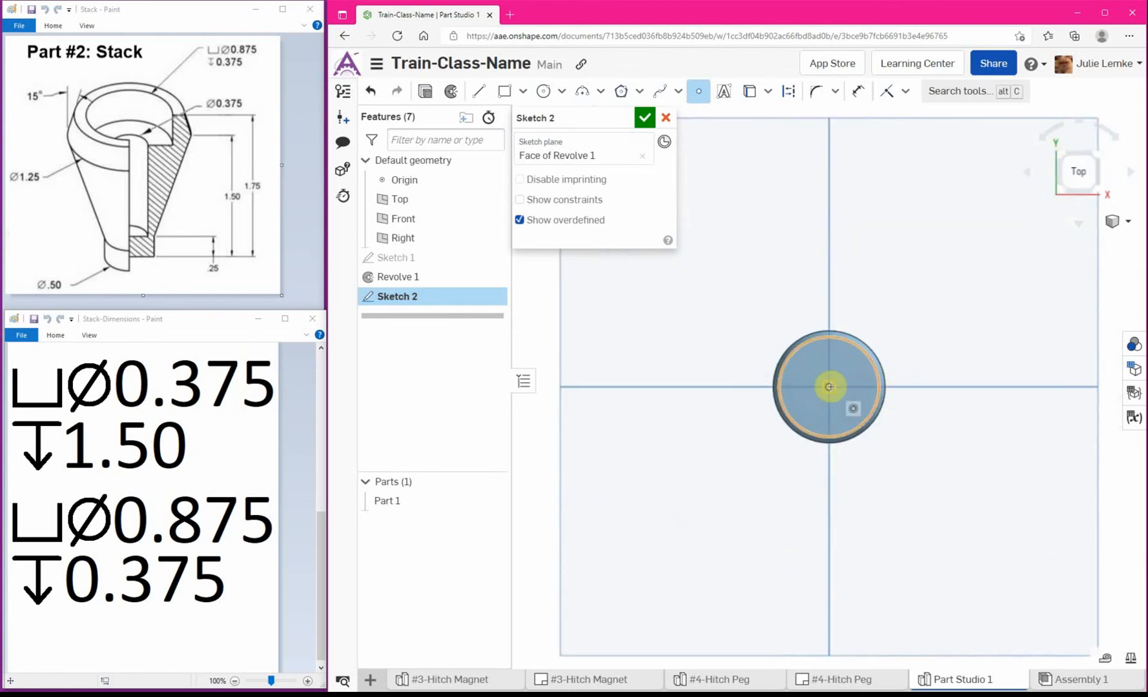
click(827, 386)
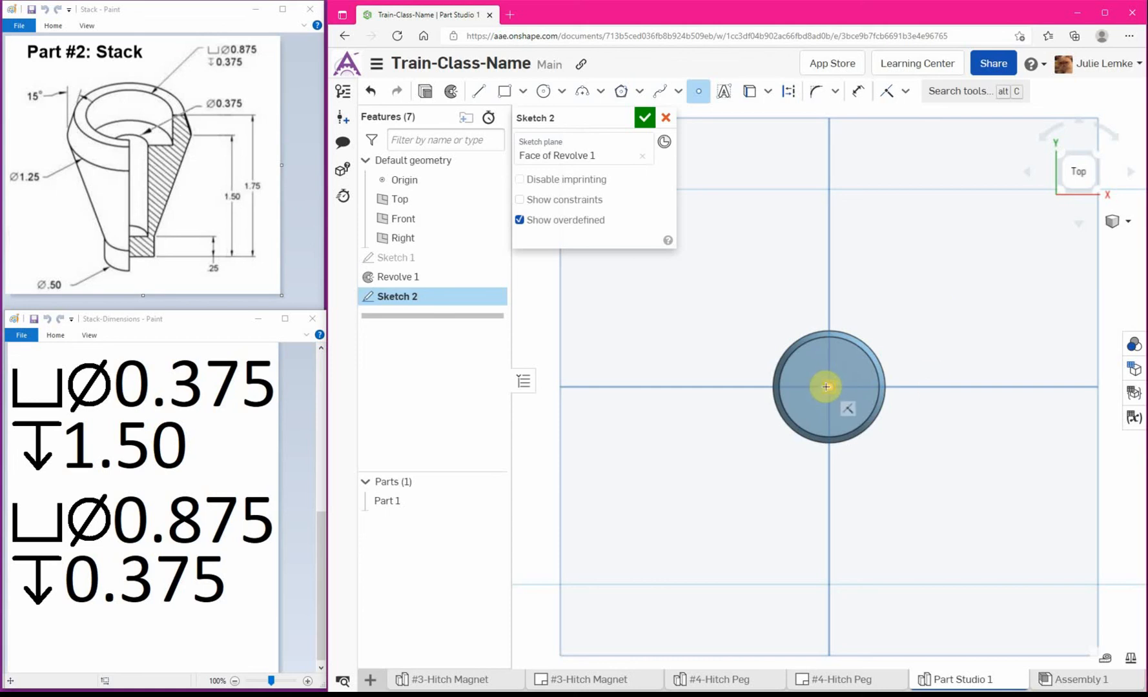
click(826, 386)
click(642, 117)
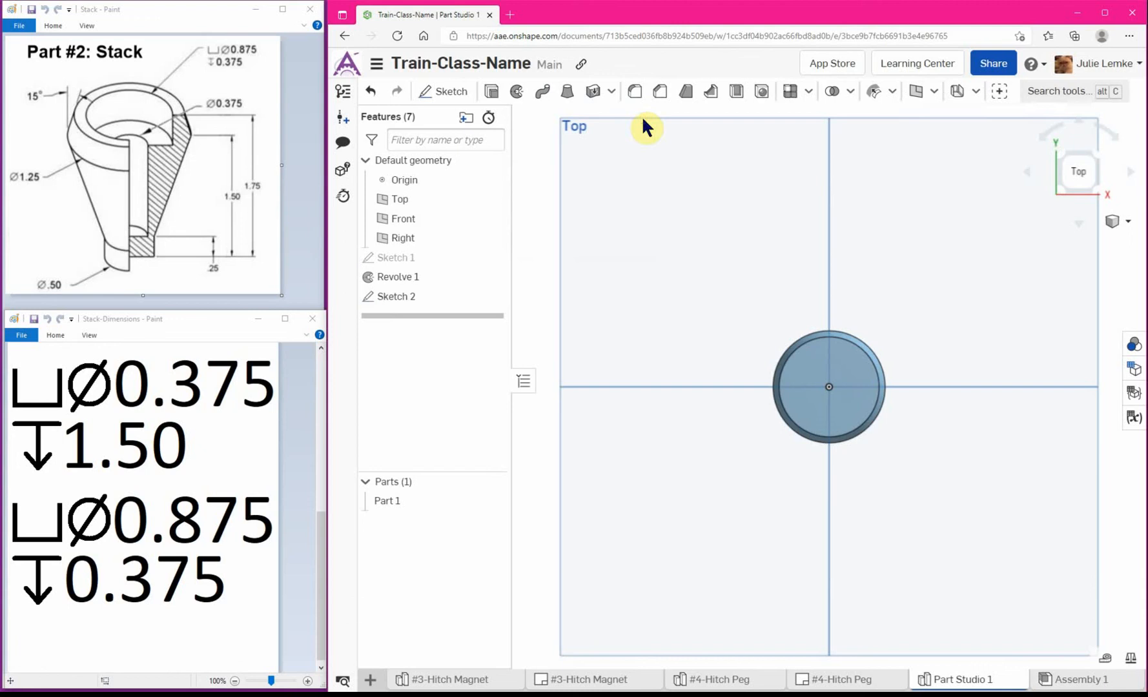
Step: Start a Hole feature and place it at the sketch point in the center of the top face
click(1098, 192)
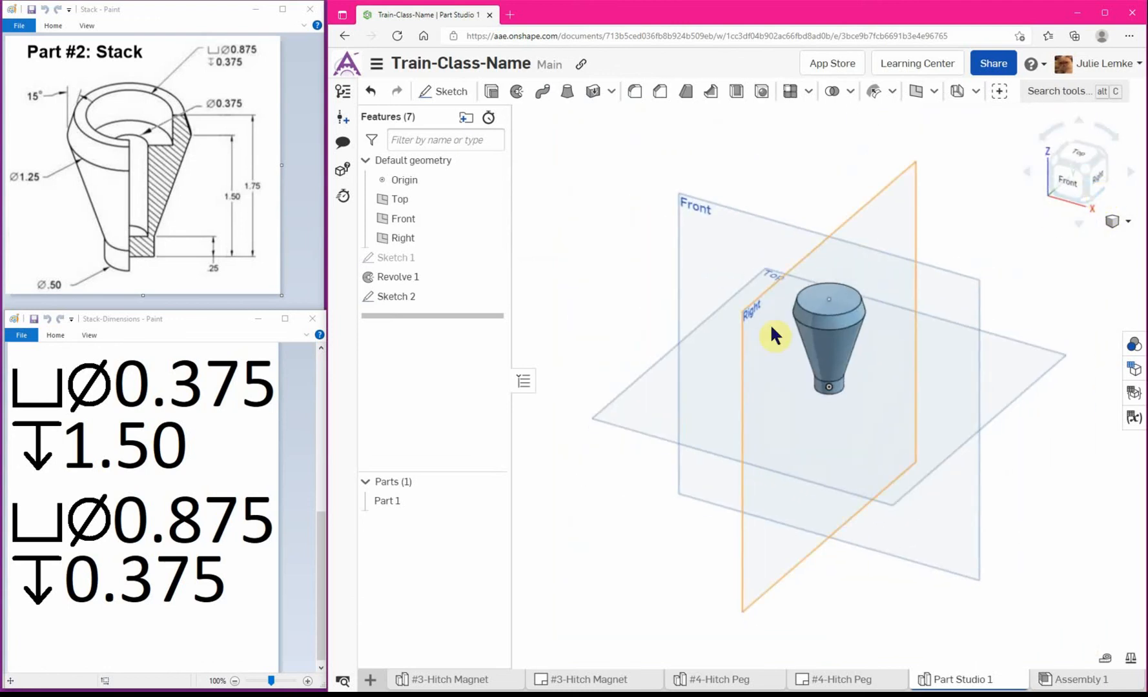
scroll(866, 290, up, 5)
scroll(771, 326, up, 5)
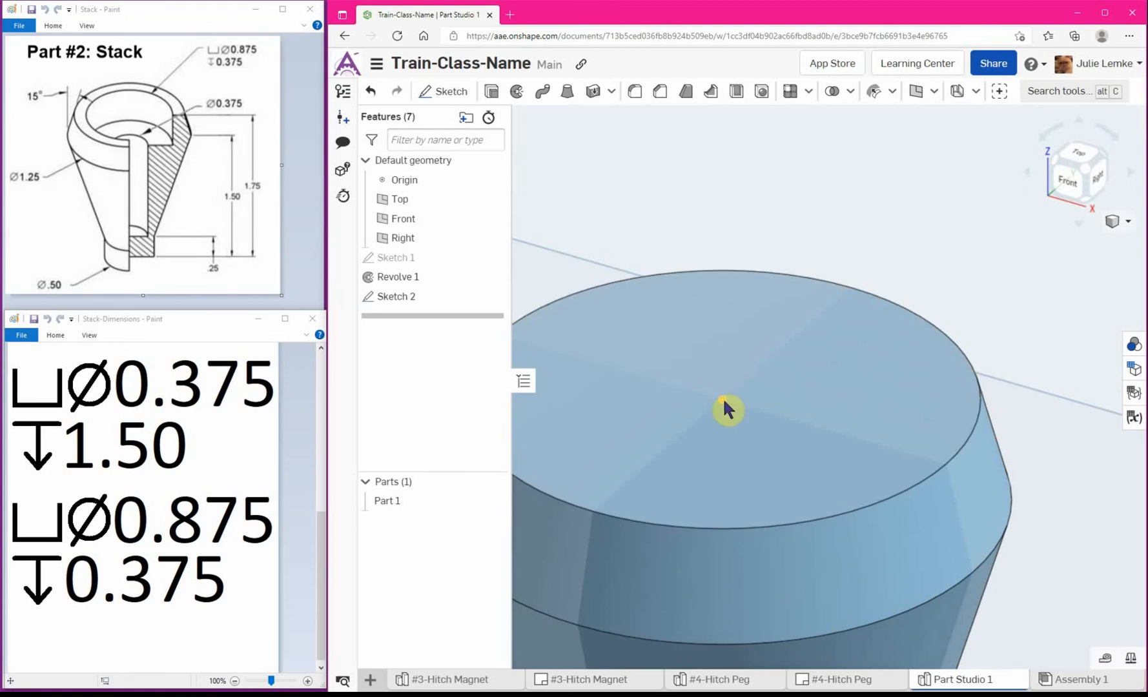
scroll(723, 397, down, 6)
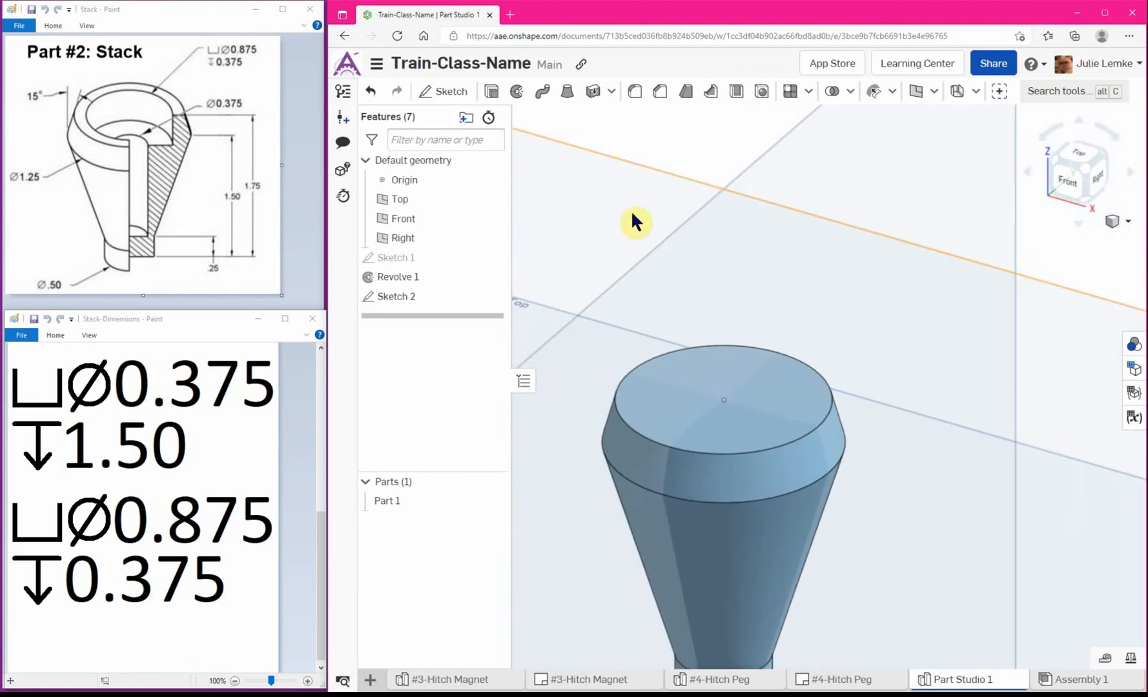
click(765, 97)
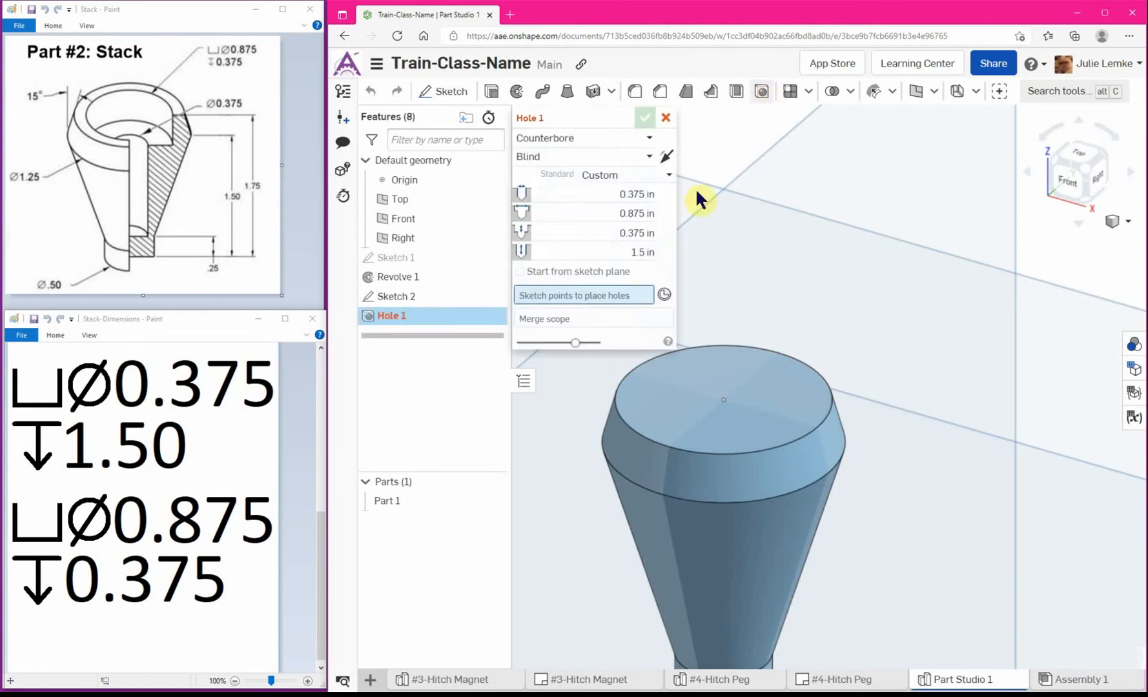
click(723, 400)
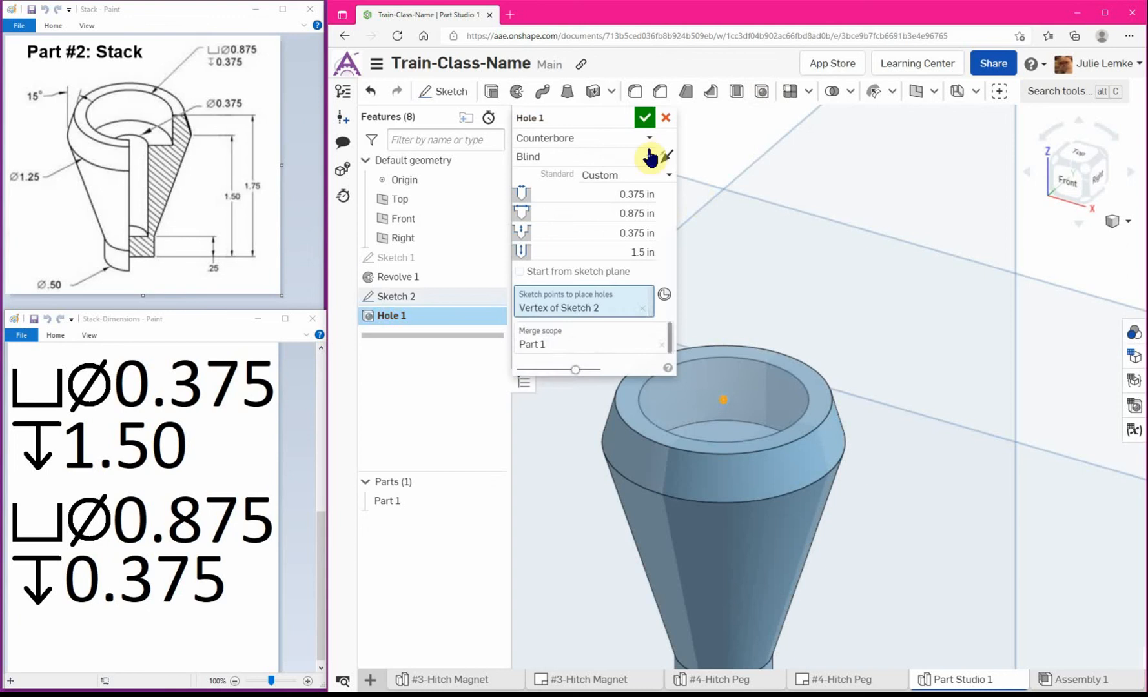
Step: Set the hole type to Simple
click(584, 138)
click(563, 166)
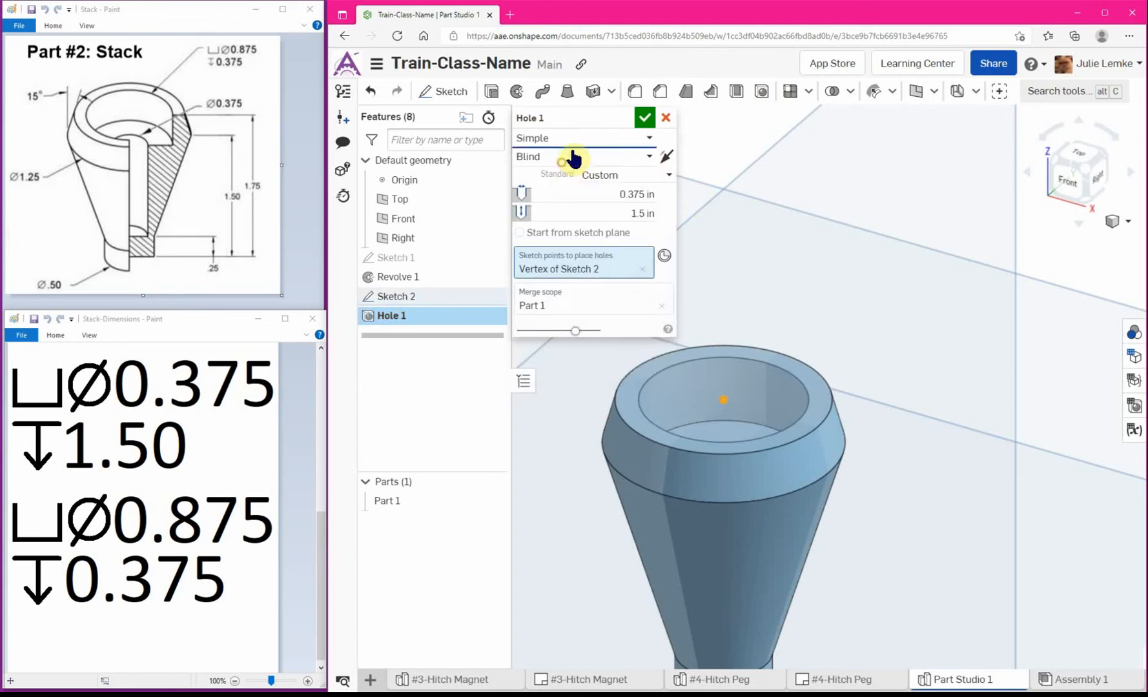
click(647, 138)
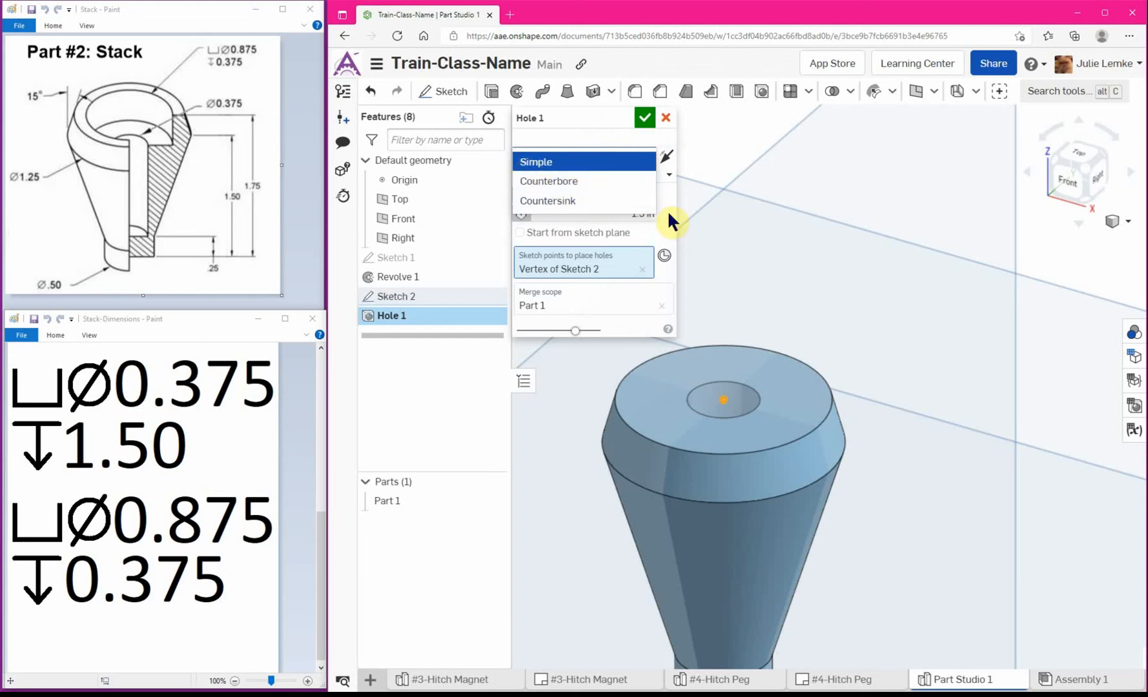
click(759, 147)
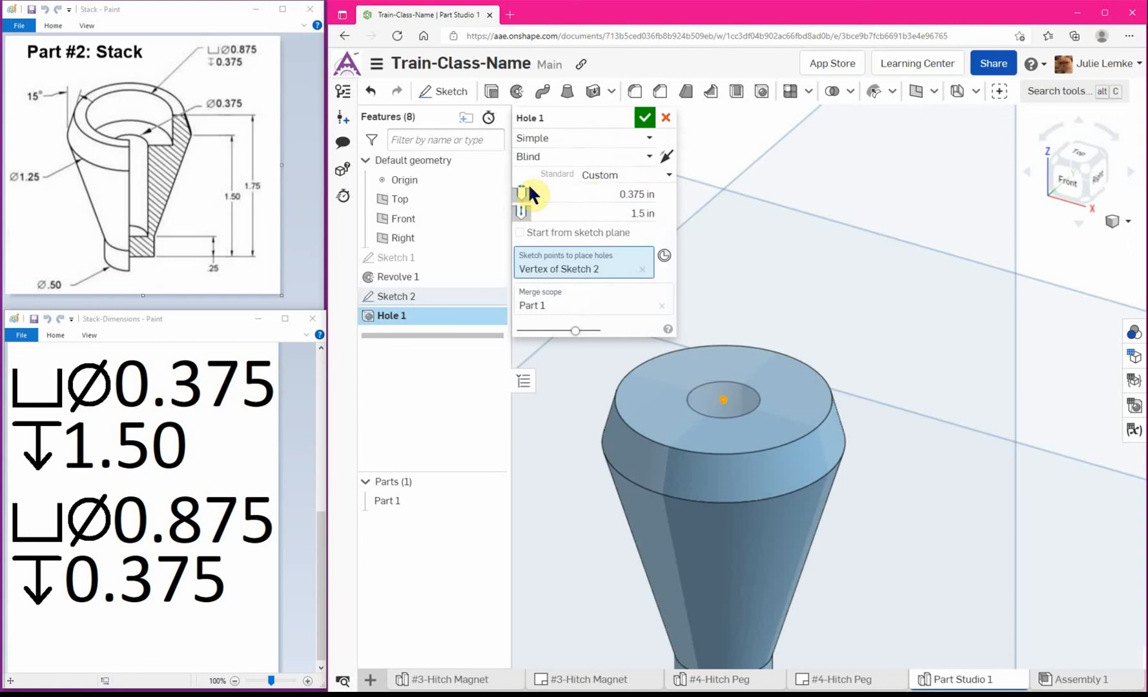
Step: Make the hole a blind counterbore, 0.375 in diameter and 1.5 in deep, with a 0.875 in by 0.375 in deep counterbore, and accept it
click(579, 147)
click(576, 182)
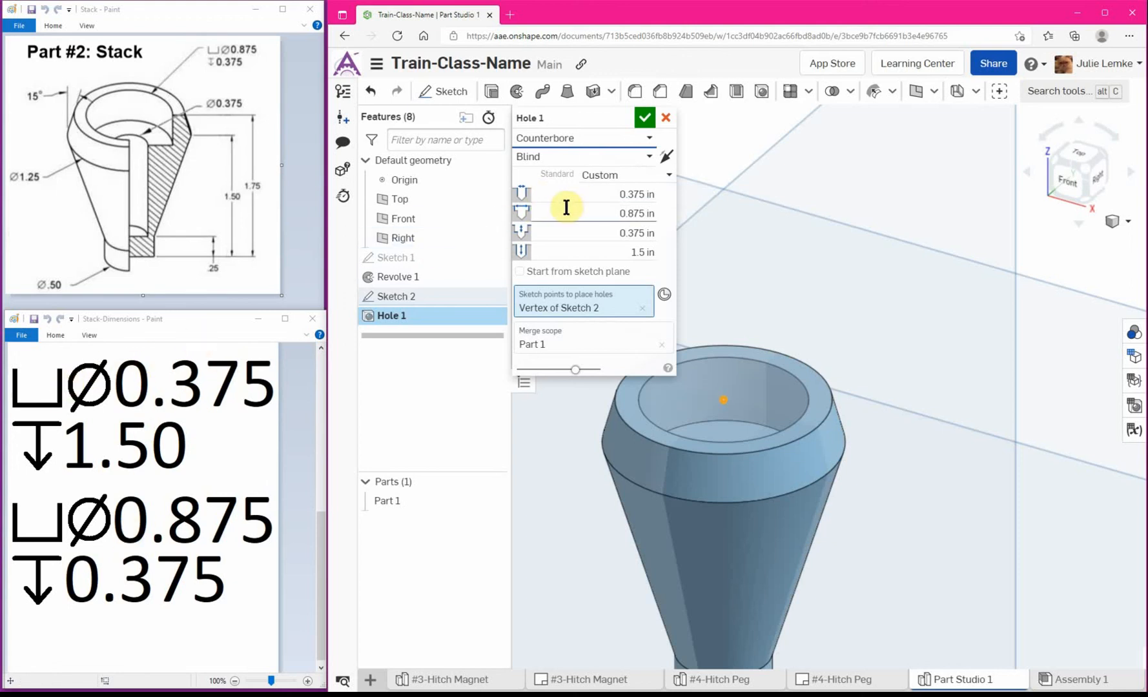
click(632, 195)
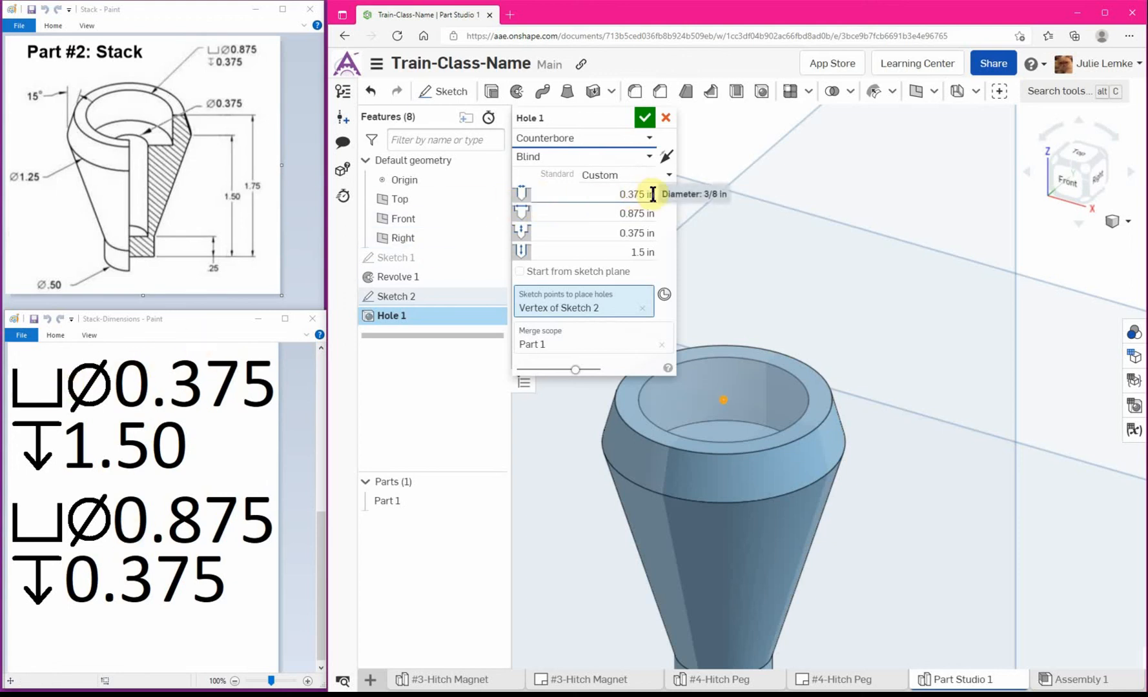
drag(615, 195, 663, 194)
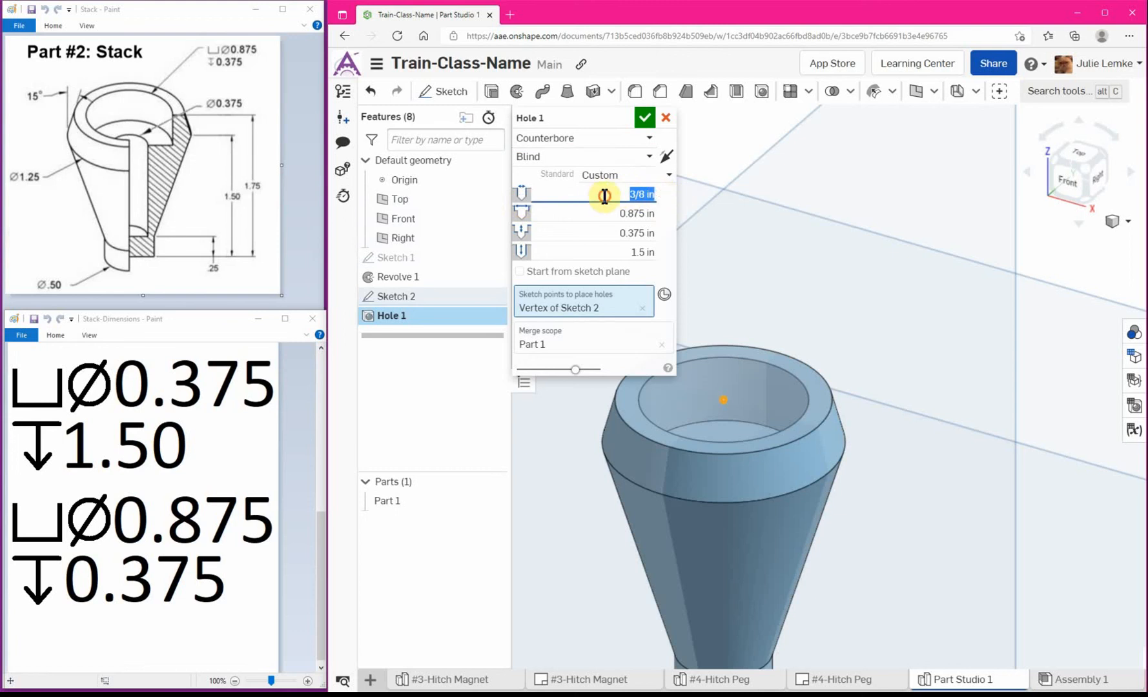
click(631, 195)
click(724, 229)
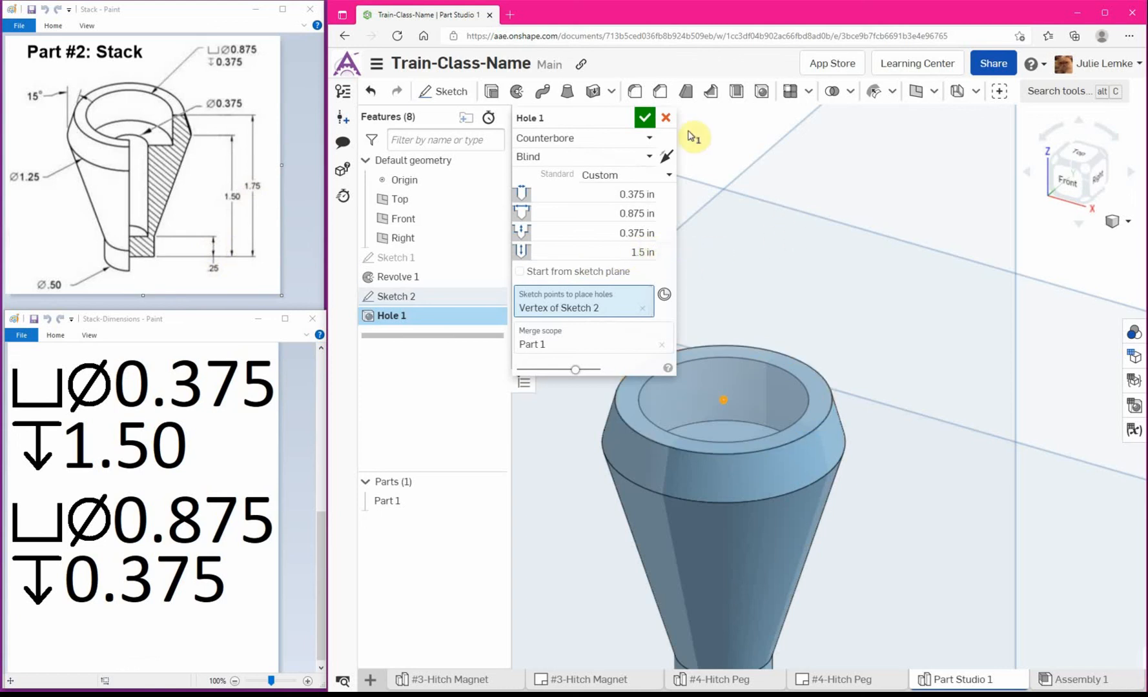
click(644, 120)
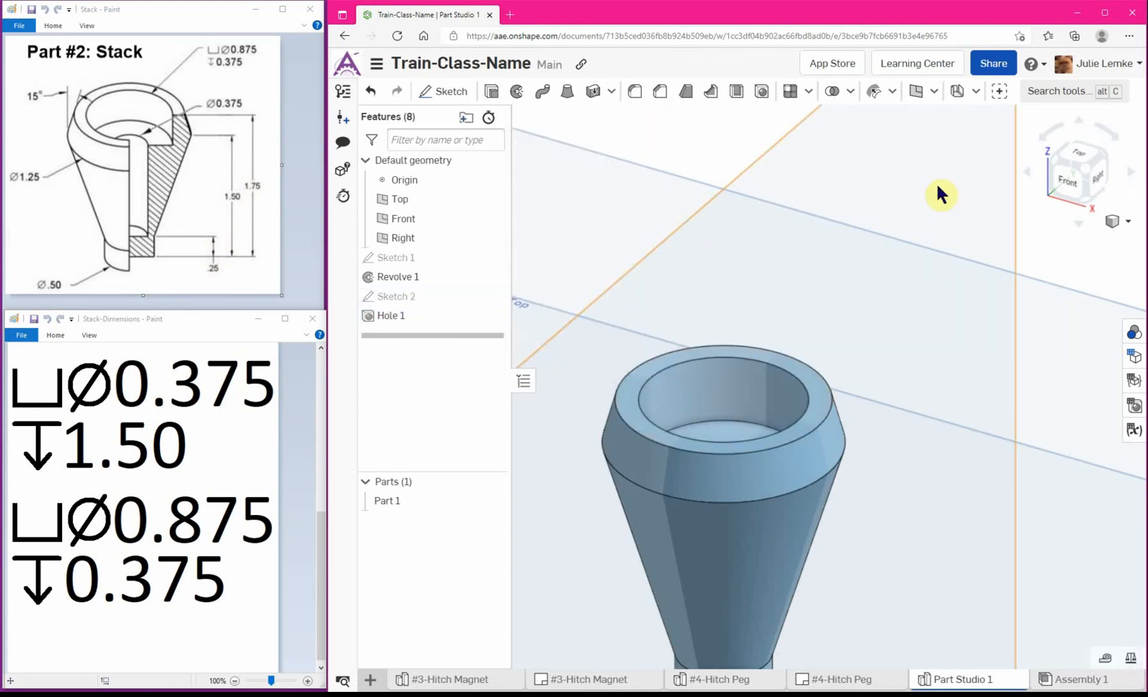
Step: Examine the finished stack from the top, from underneath and in isometric view to check the counterbored hole and the base
click(1082, 169)
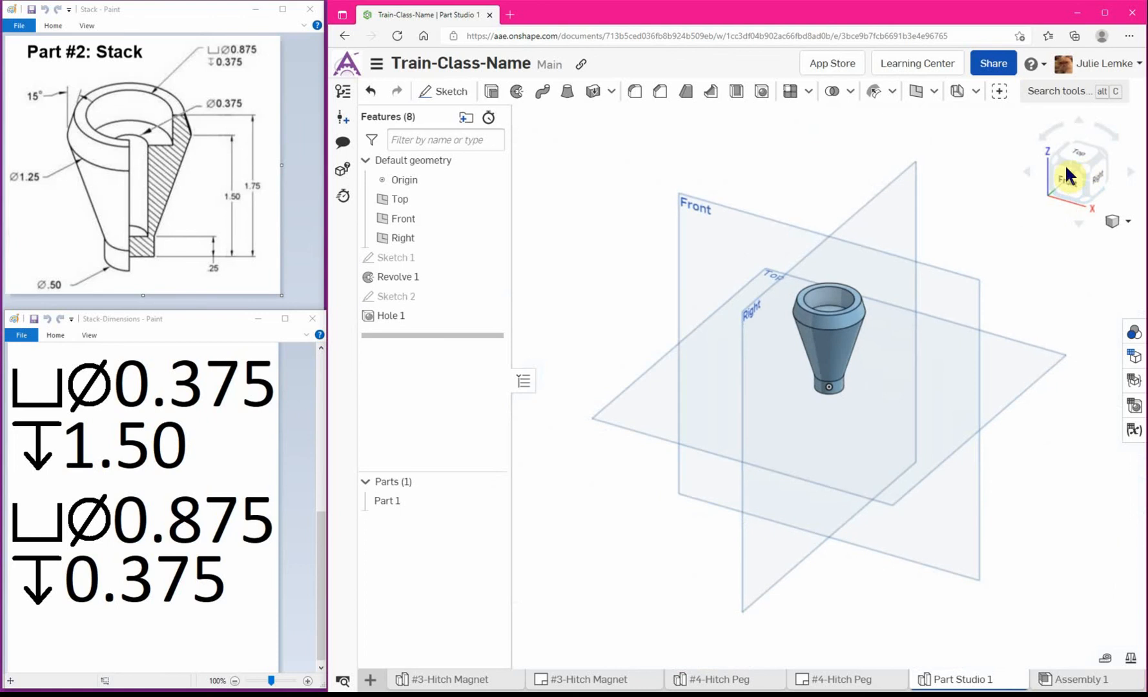
middle_drag(937, 240, 888, 270)
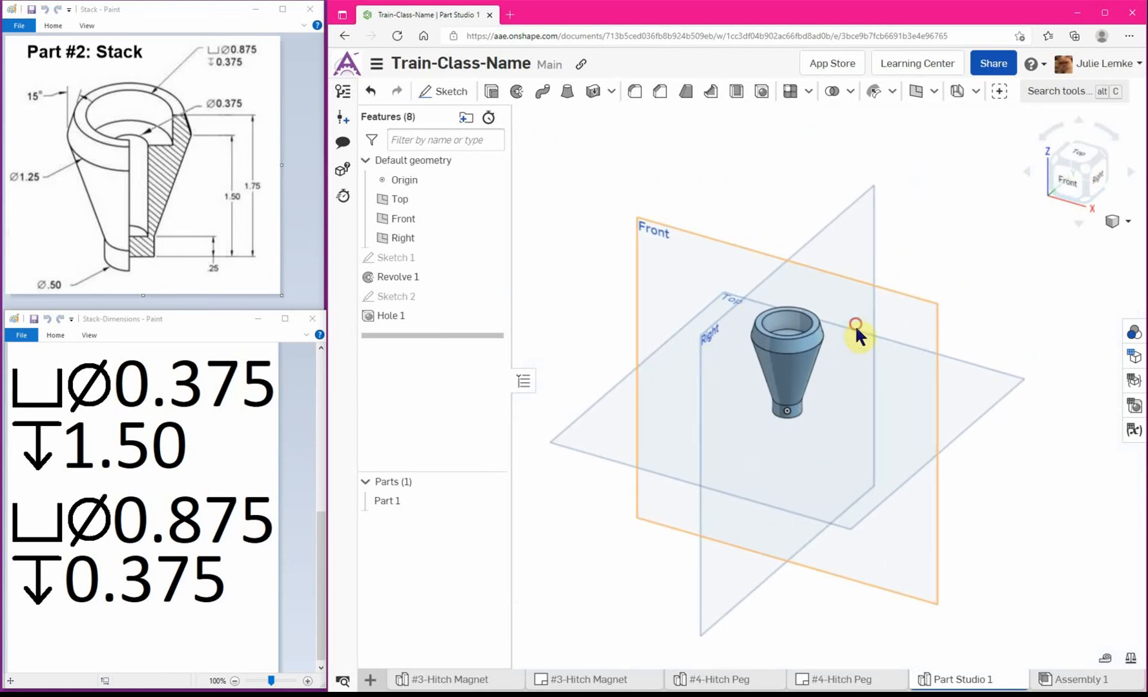
click(1125, 222)
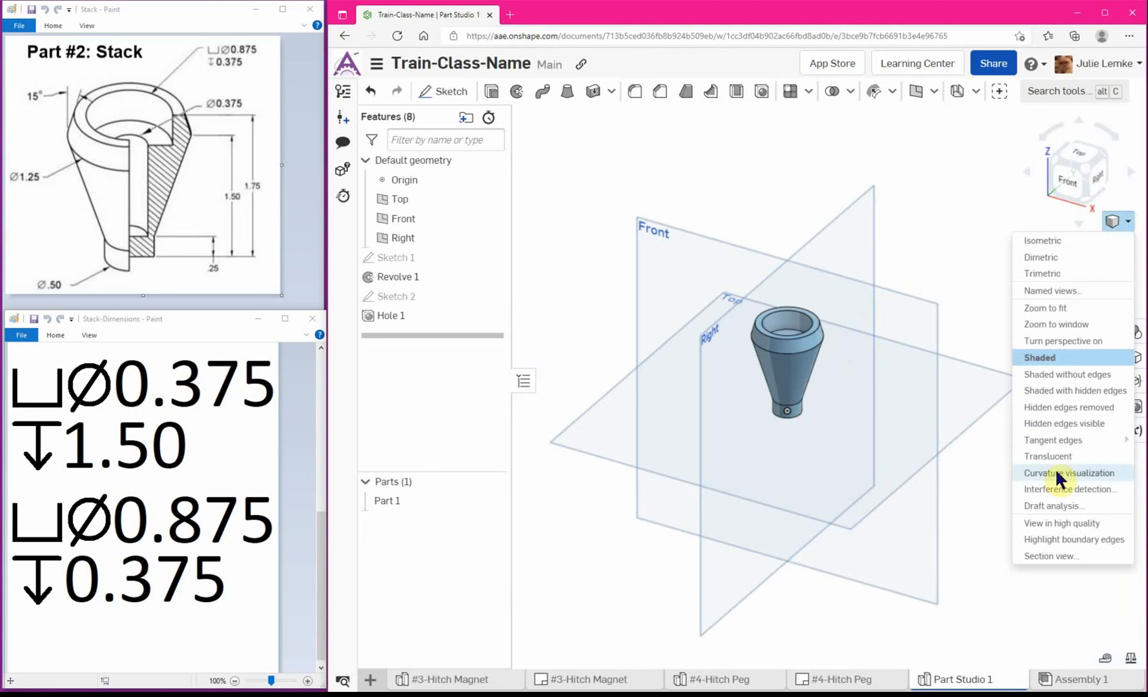
click(997, 169)
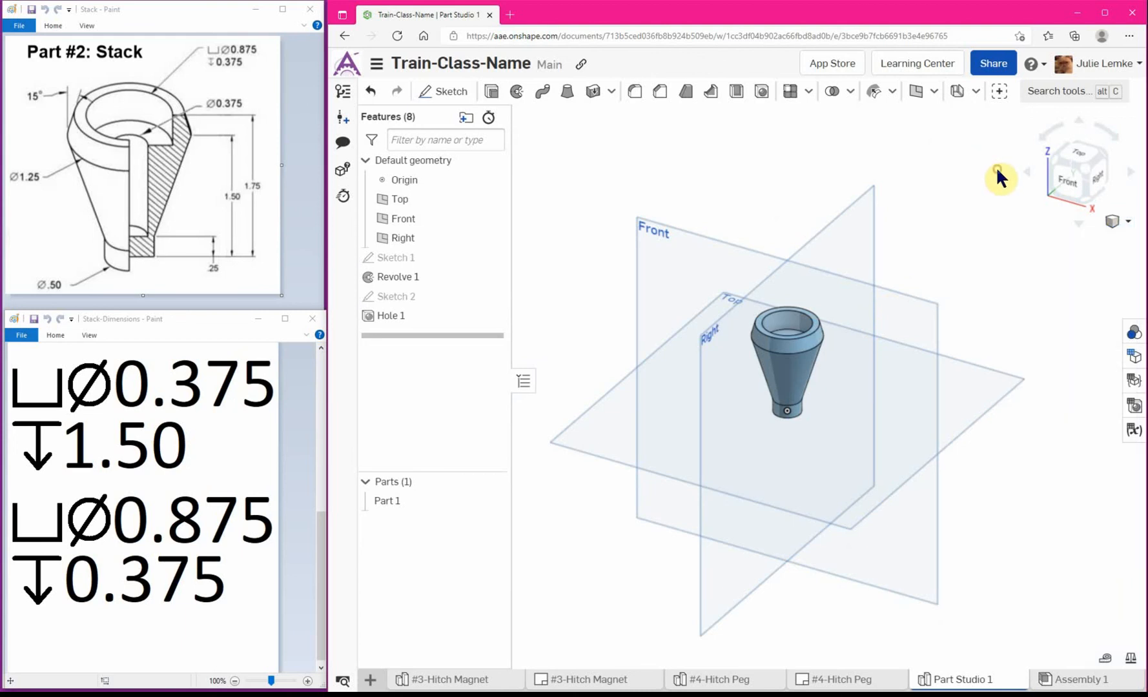
click(1079, 155)
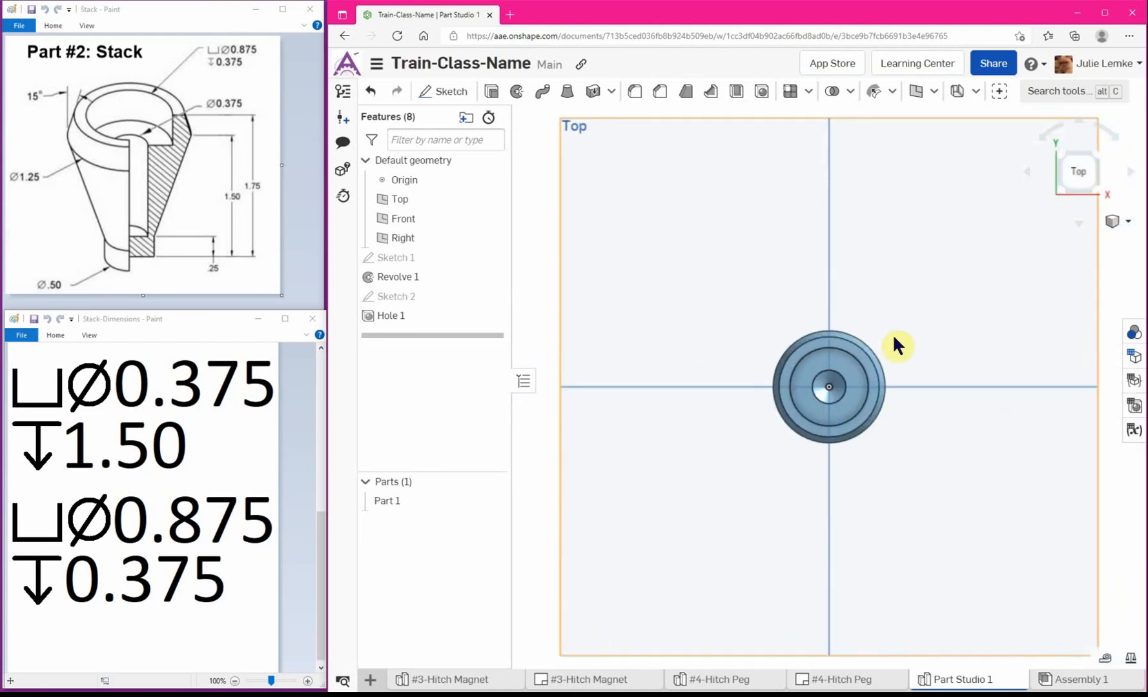
click(1105, 193)
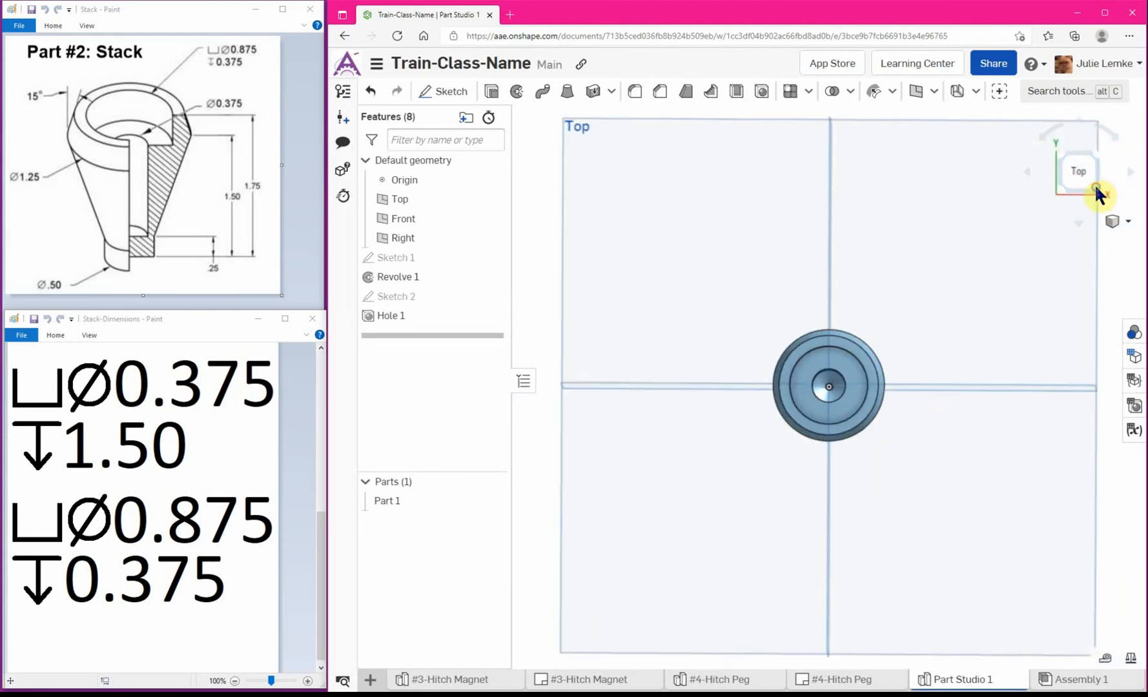
click(1057, 160)
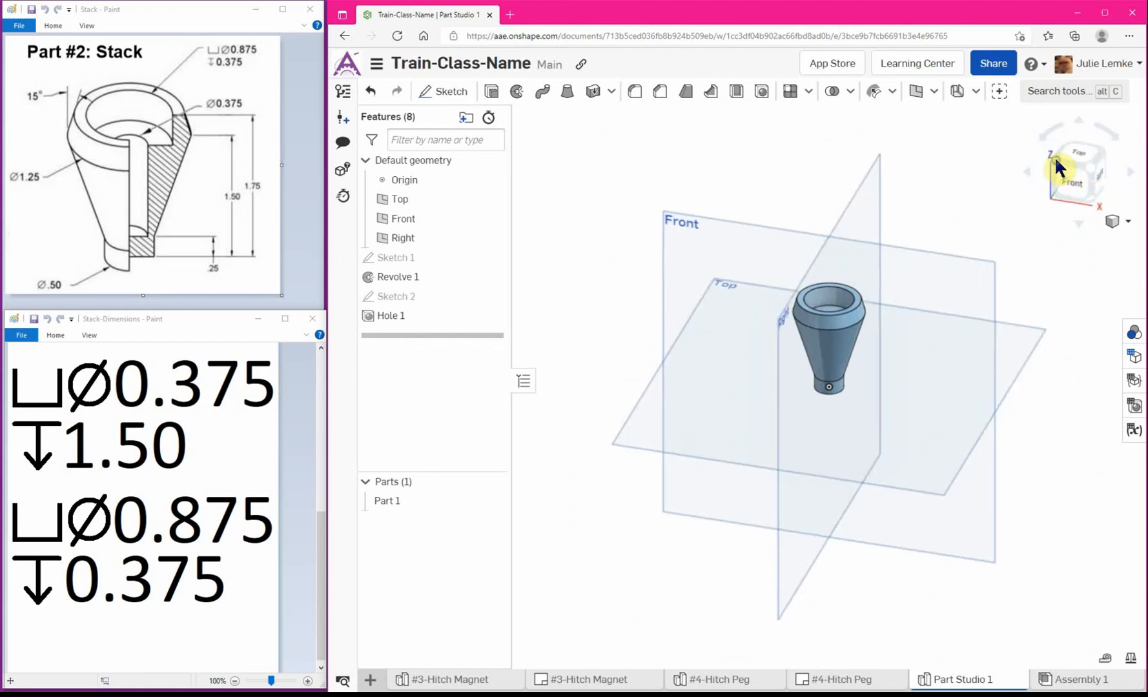
click(1084, 200)
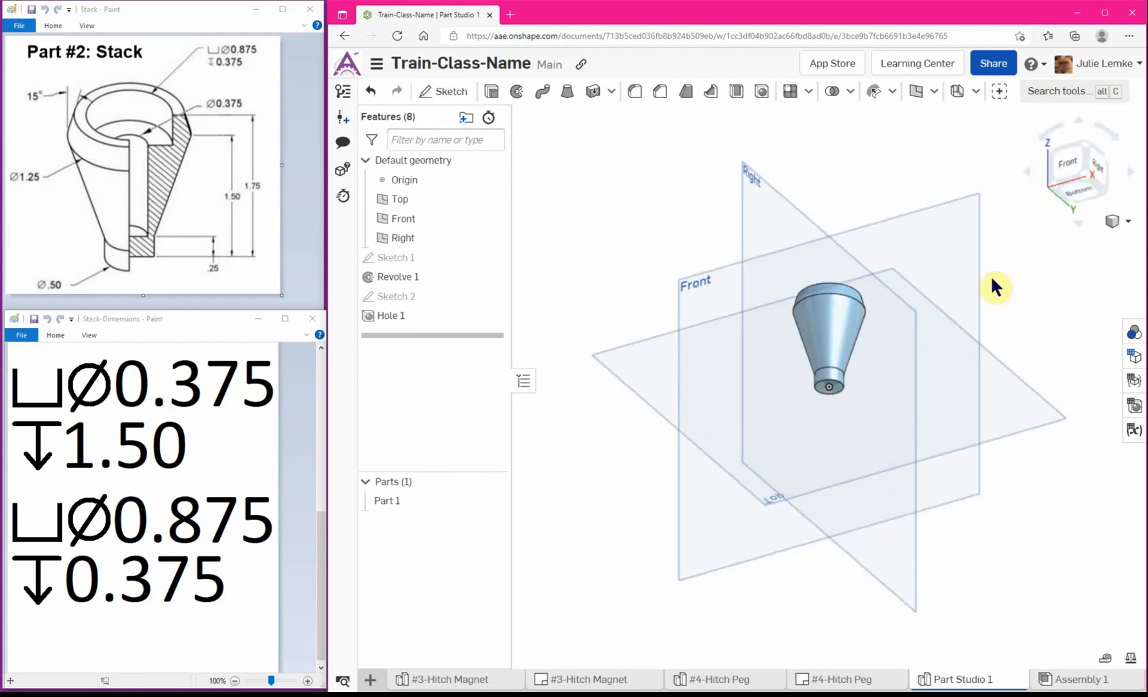
scroll(833, 416, up, 5)
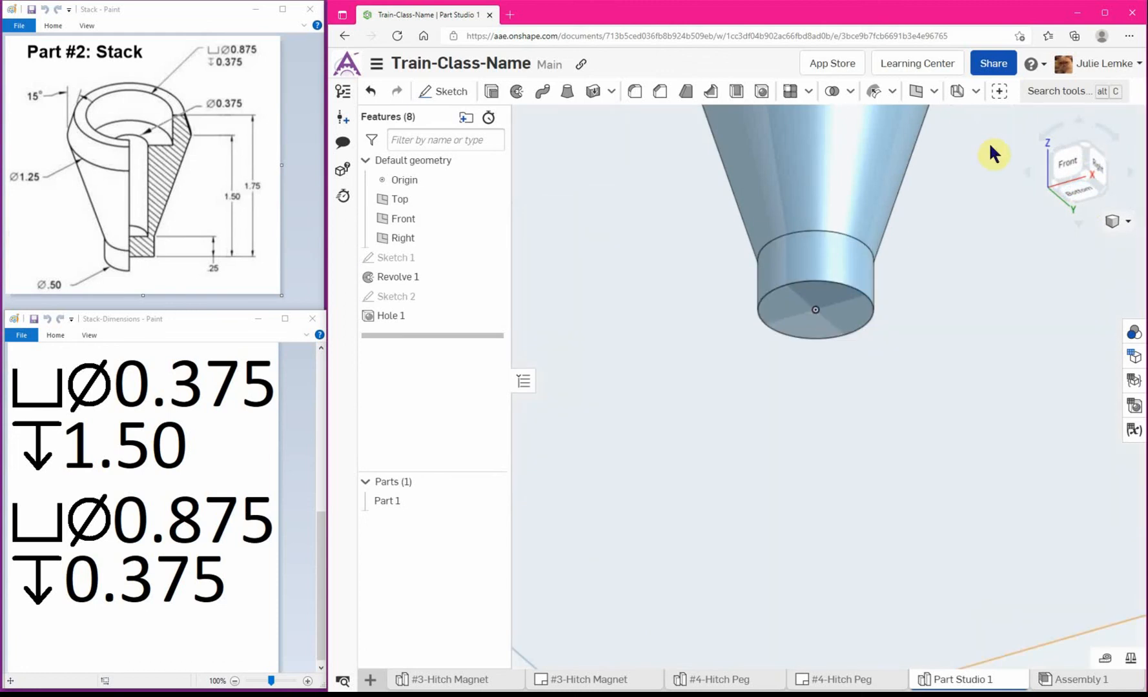
click(1095, 151)
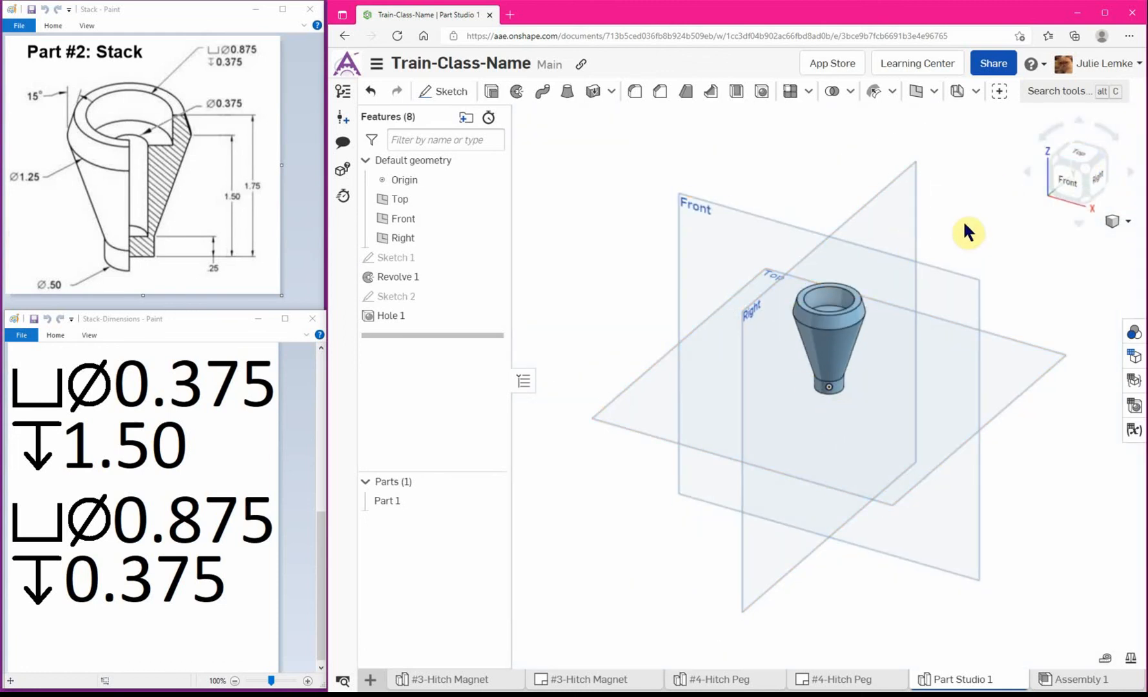
scroll(990, 295, up, 2)
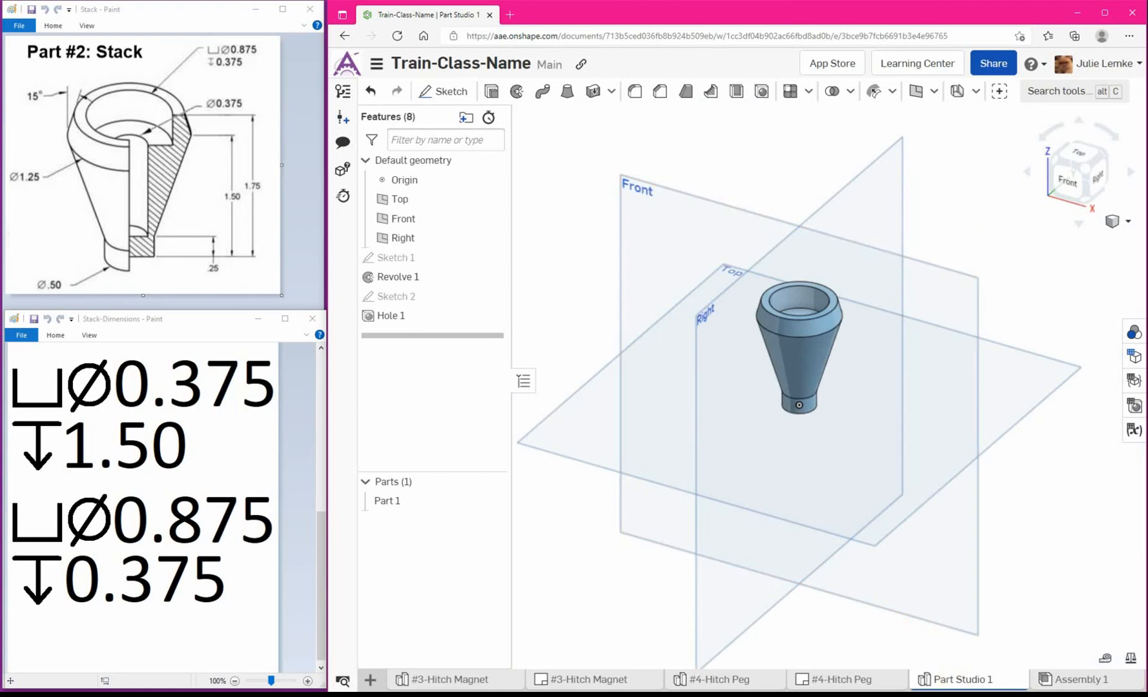
Step: Rename the current part studio as #2-Stack
right_click(948, 683)
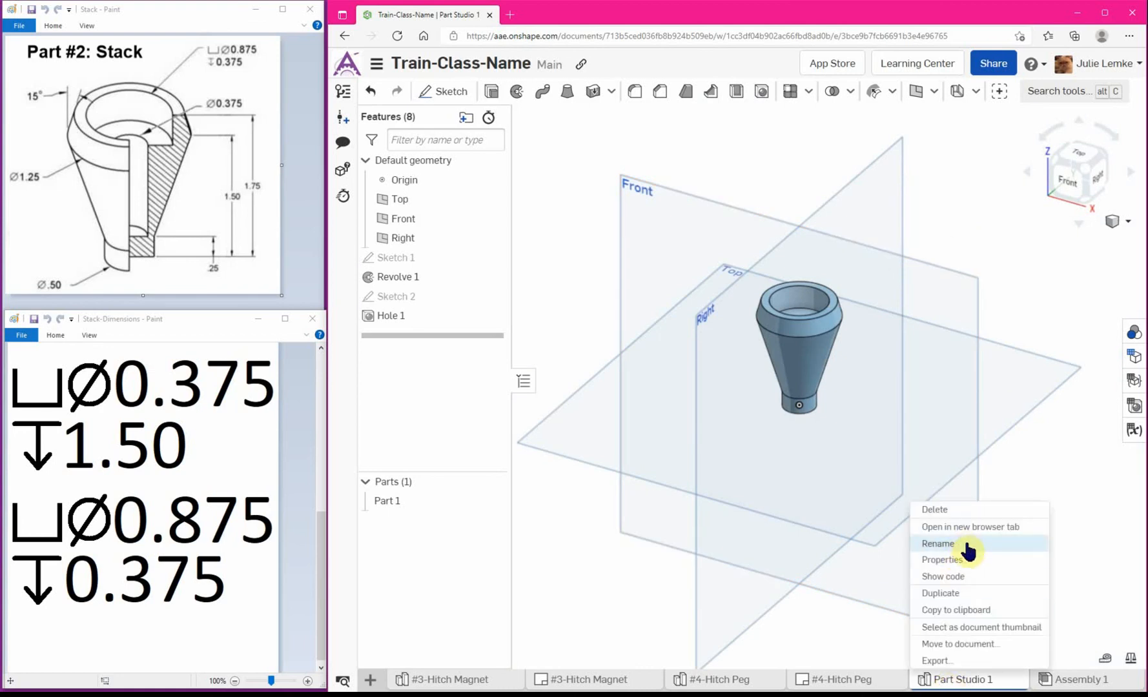
click(938, 543)
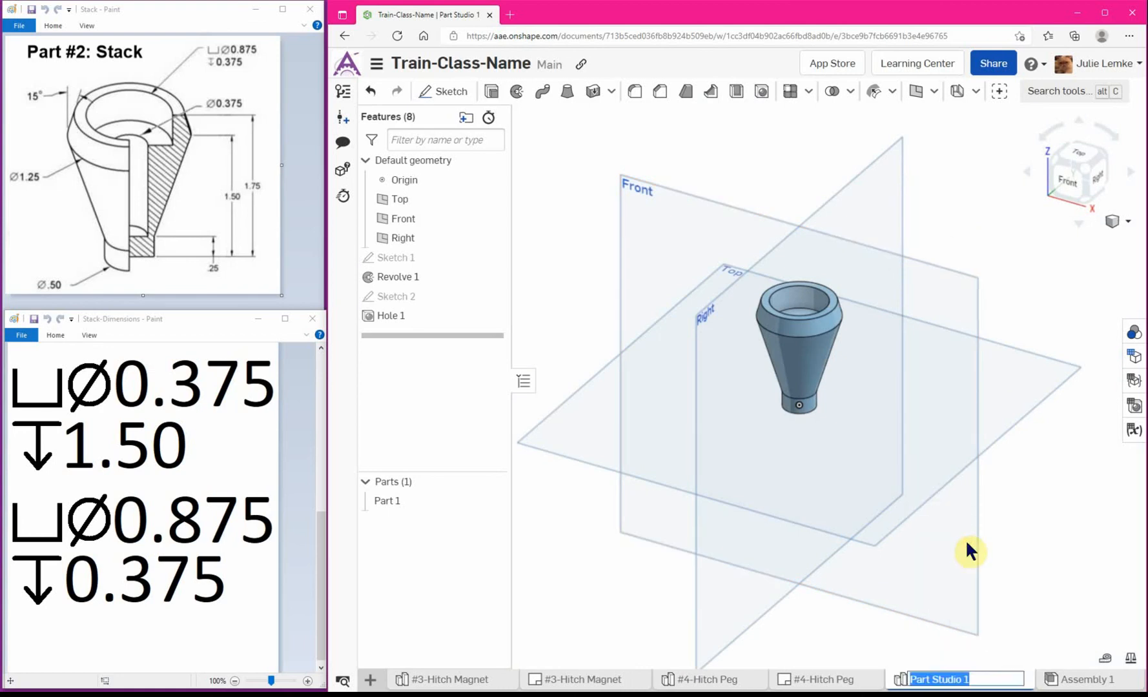
text(#2)
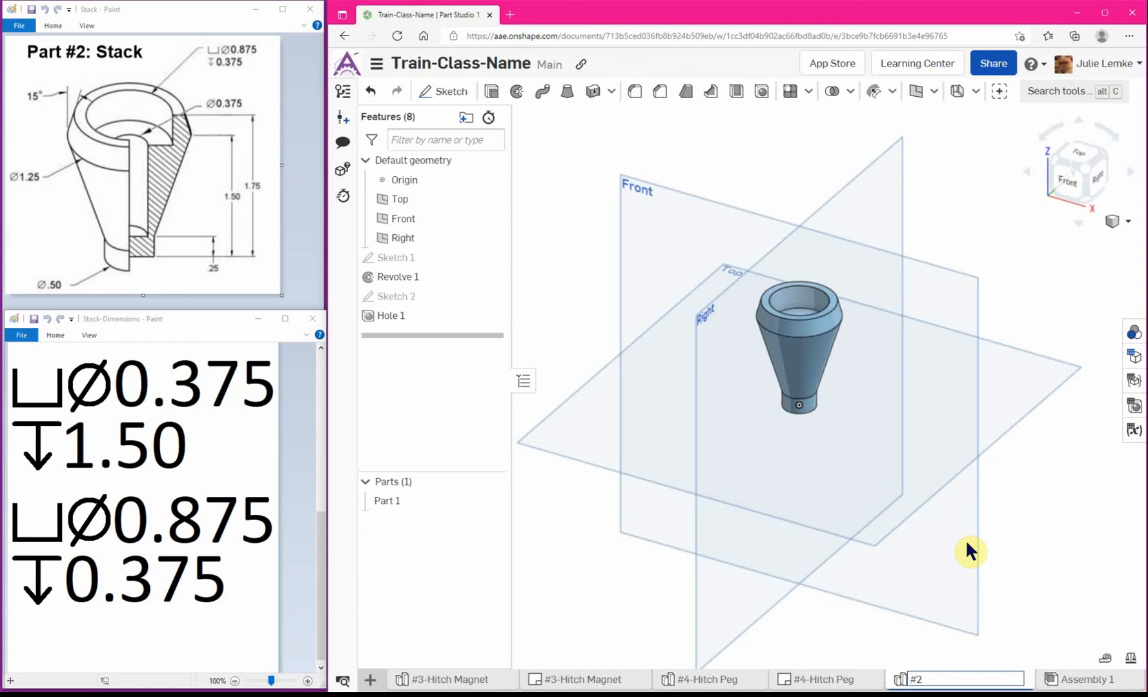
text(-Stack)
key(Return)
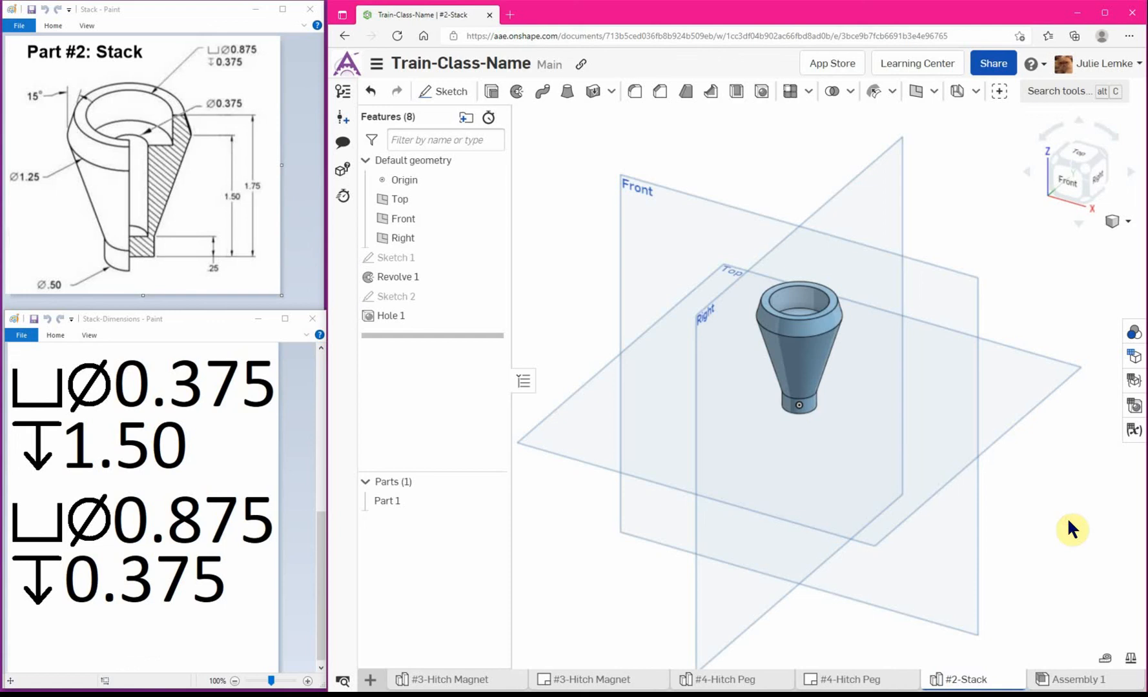